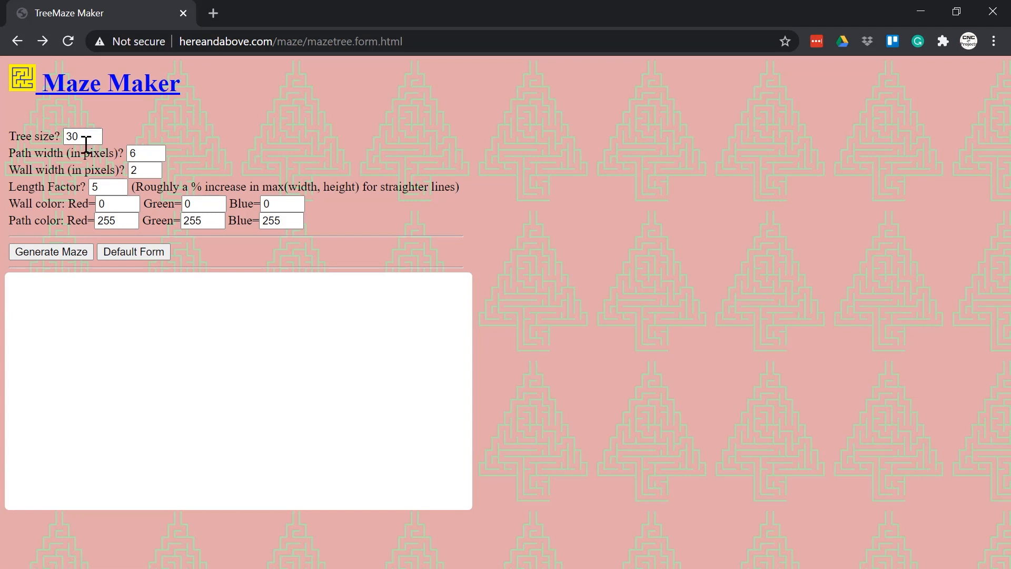
- Generate a tree maze with the default tree size of 30 and look over the result
{"action": "left_click", "coordinate": [50, 253]}
{"action": "scroll", "coordinate": [105, 179], "scroll_direction": "down", "scroll_amount": 2}
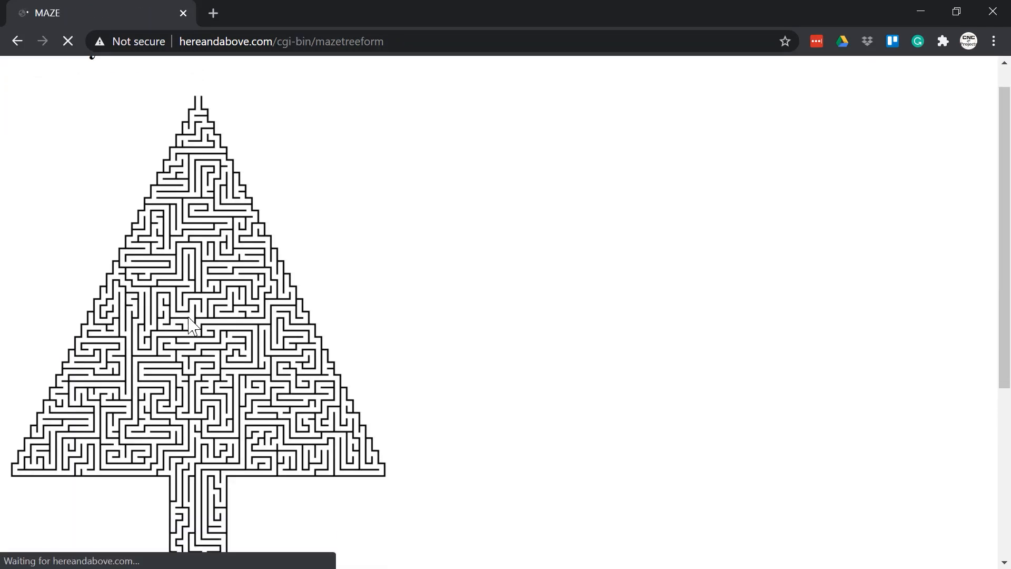
{"action": "scroll", "coordinate": [53, 105], "scroll_direction": "up", "scroll_amount": 2}
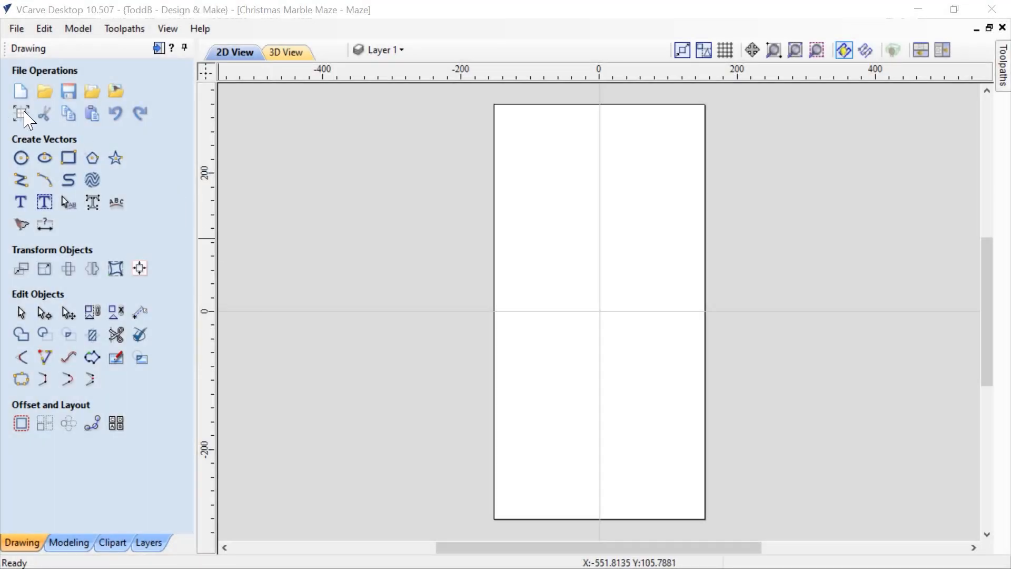
- Switch to VCarve Desktop and set the job's material appearance to Canadian Maple, keeping the units in mm
{"action": "left_click", "coordinate": [21, 114]}
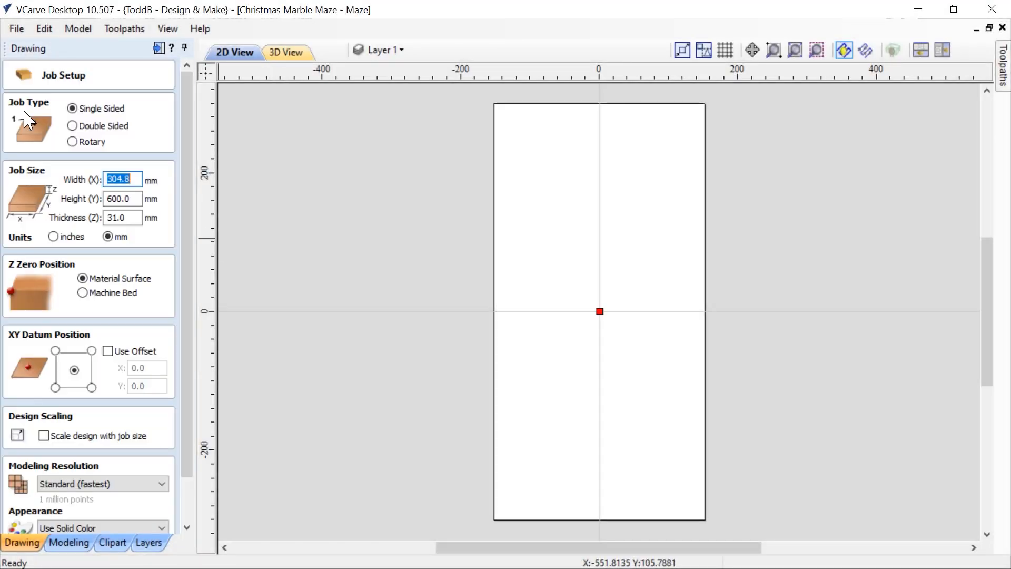
{"action": "left_click", "coordinate": [53, 237]}
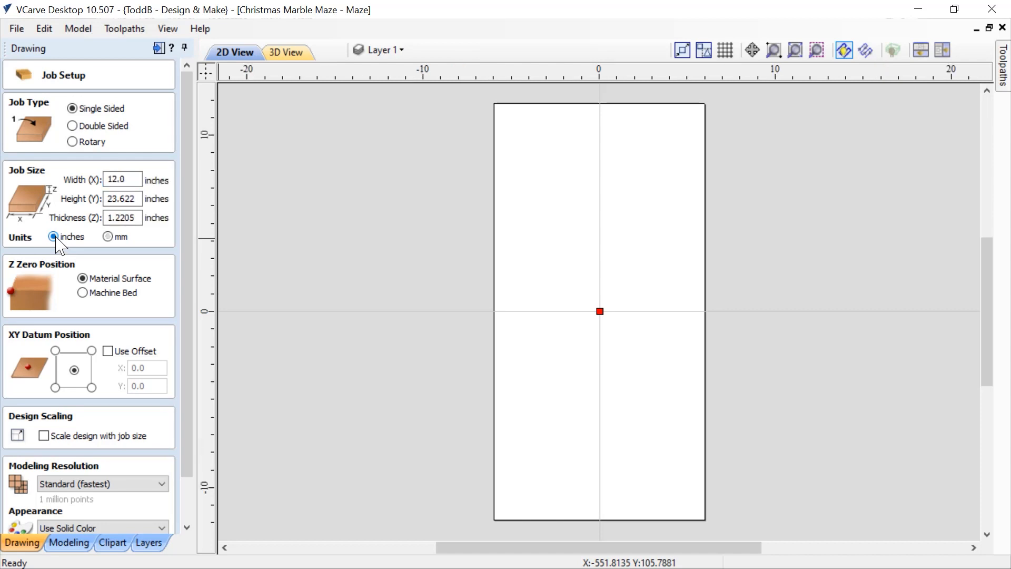
{"action": "left_click", "coordinate": [108, 237]}
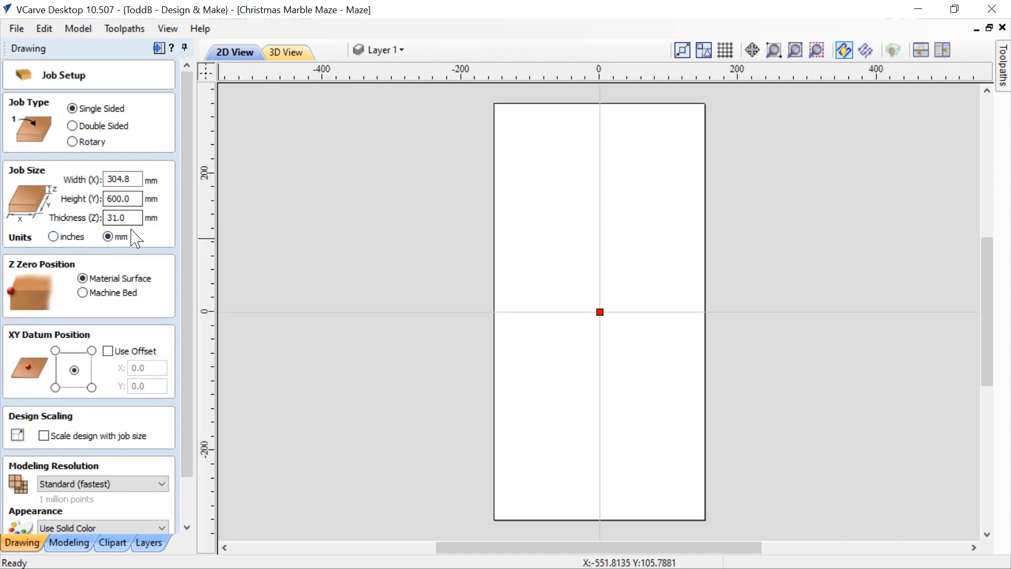
{"action": "scroll", "coordinate": [184, 416], "scroll_direction": "down", "scroll_amount": 2}
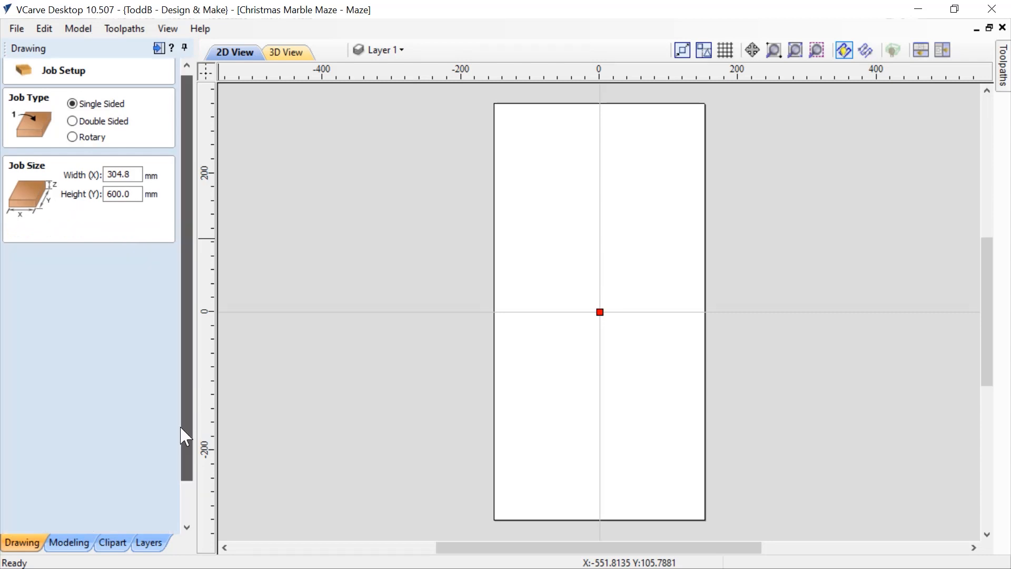
{"action": "left_click", "coordinate": [161, 477]}
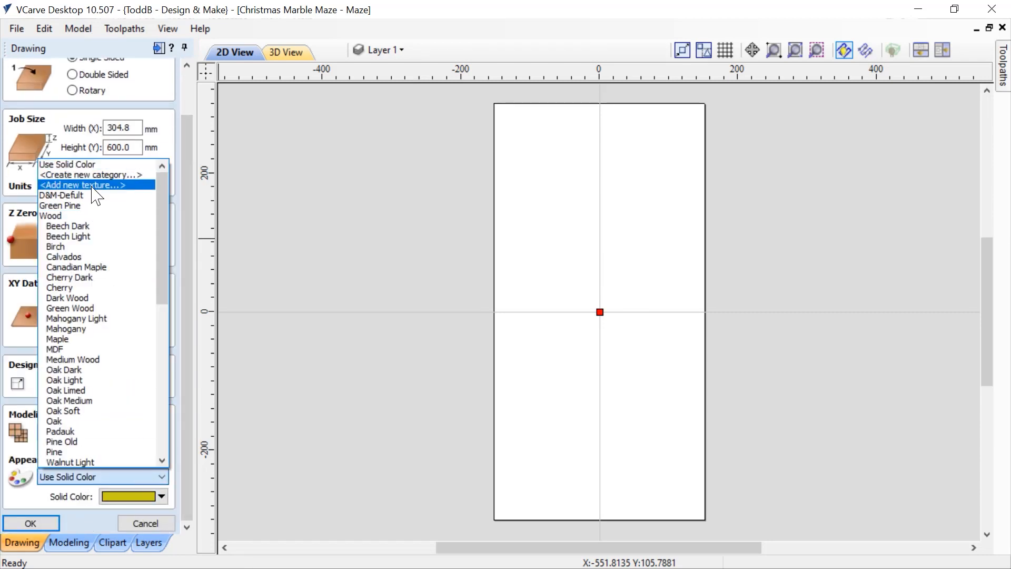
{"action": "left_click", "coordinate": [76, 267]}
{"action": "left_click", "coordinate": [31, 523]}
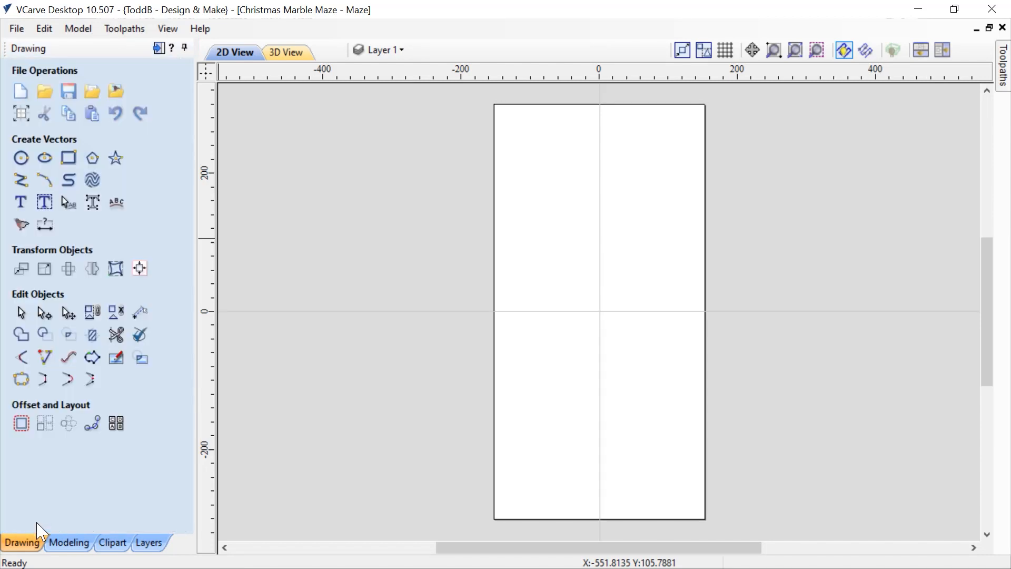
- Show the Marble and Grid layers in the Christmas Marble Maze drawing
{"action": "left_click", "coordinate": [149, 542]}
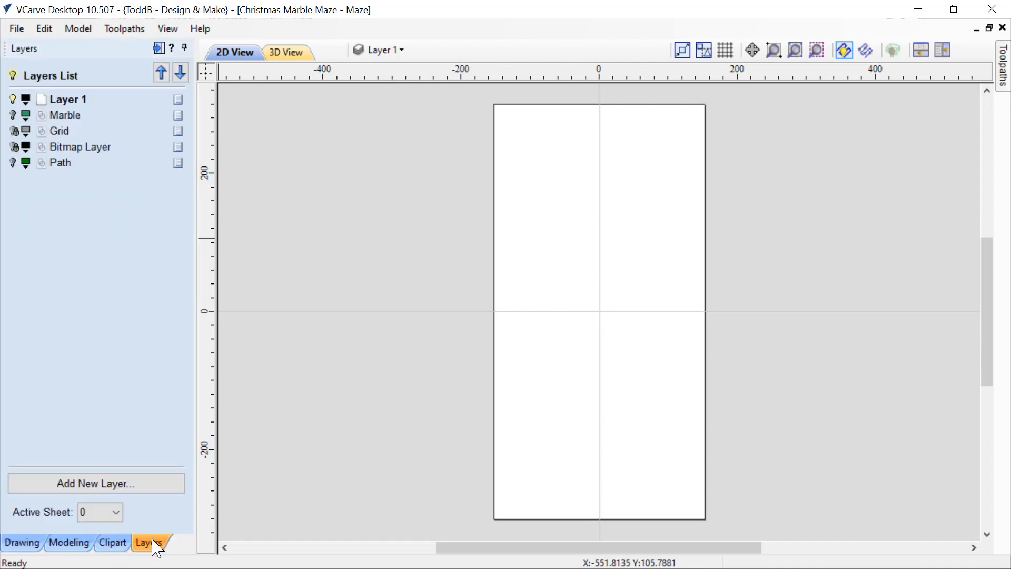
{"action": "left_click", "coordinate": [14, 131]}
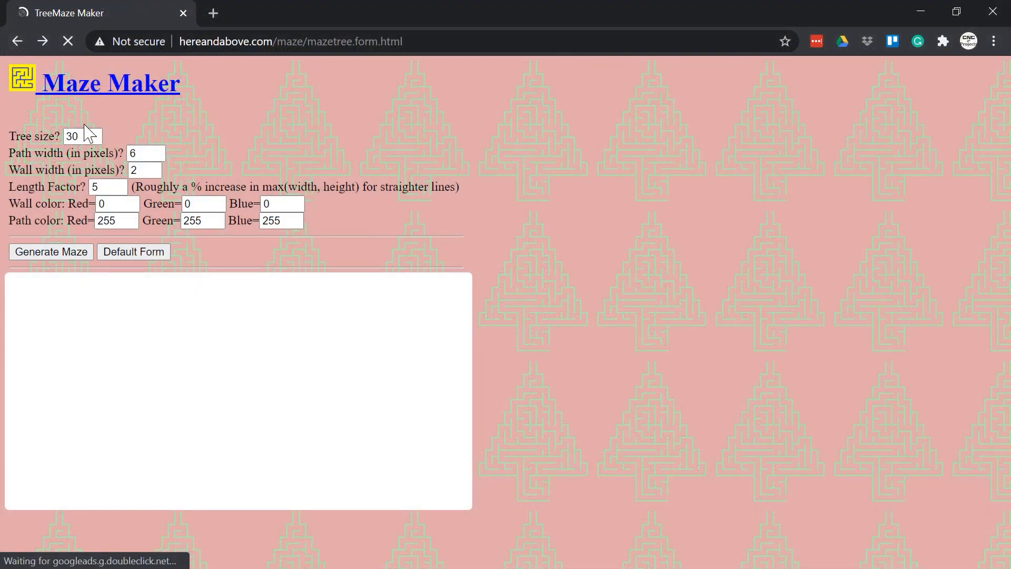
- In the browser's Maze Maker form, set tree size 8 and path width 16 pixels, adjust the wall width, and generate the maze
{"action": "left_click_drag", "start_coordinate": [90, 135], "coordinate": [58, 138]}
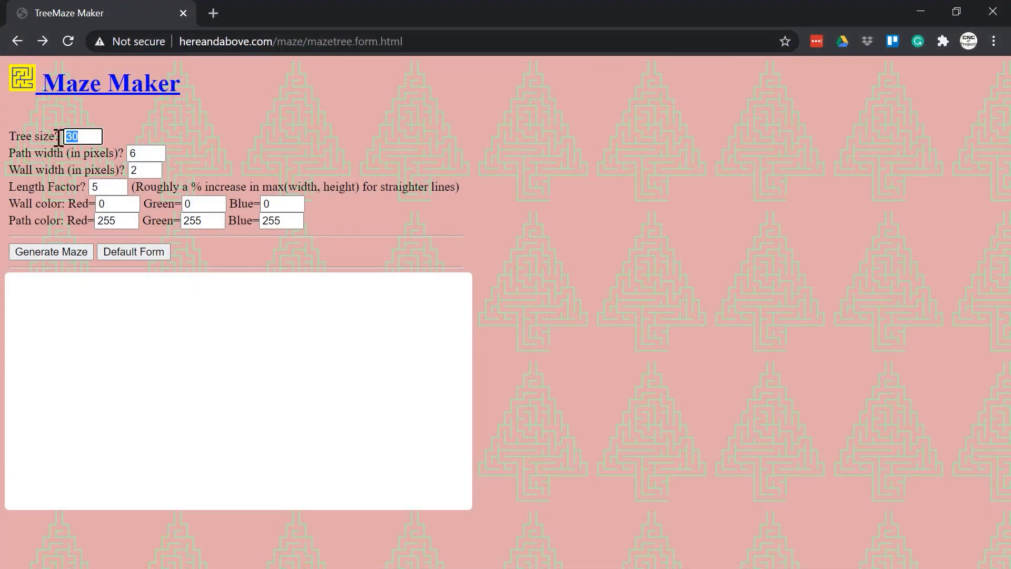
{"action": "type", "text": "8"}
{"action": "double_click", "coordinate": [134, 153]}
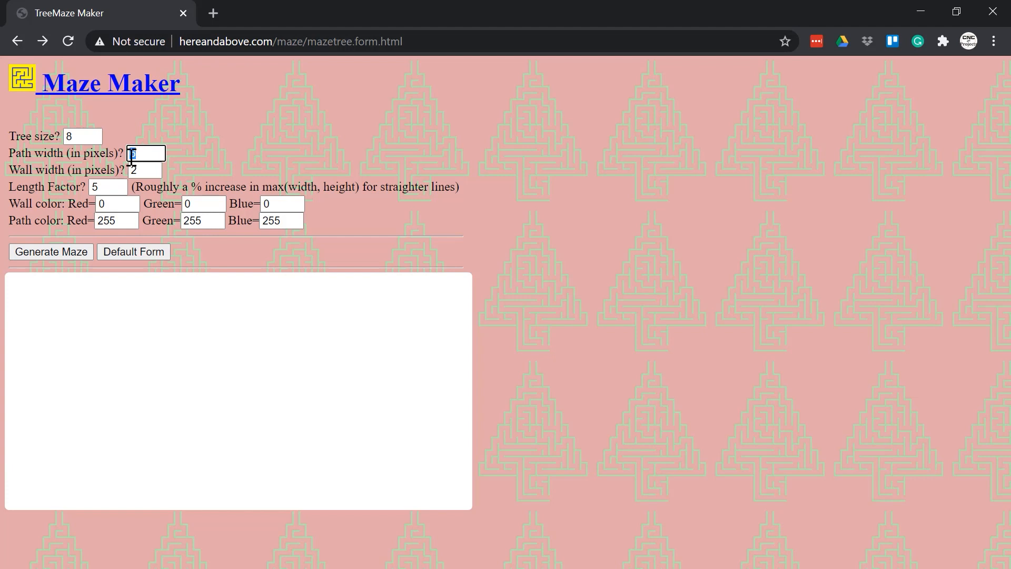
{"action": "type", "text": "16"}
{"action": "double_click", "coordinate": [149, 171]}
{"action": "left_click", "coordinate": [64, 253]}
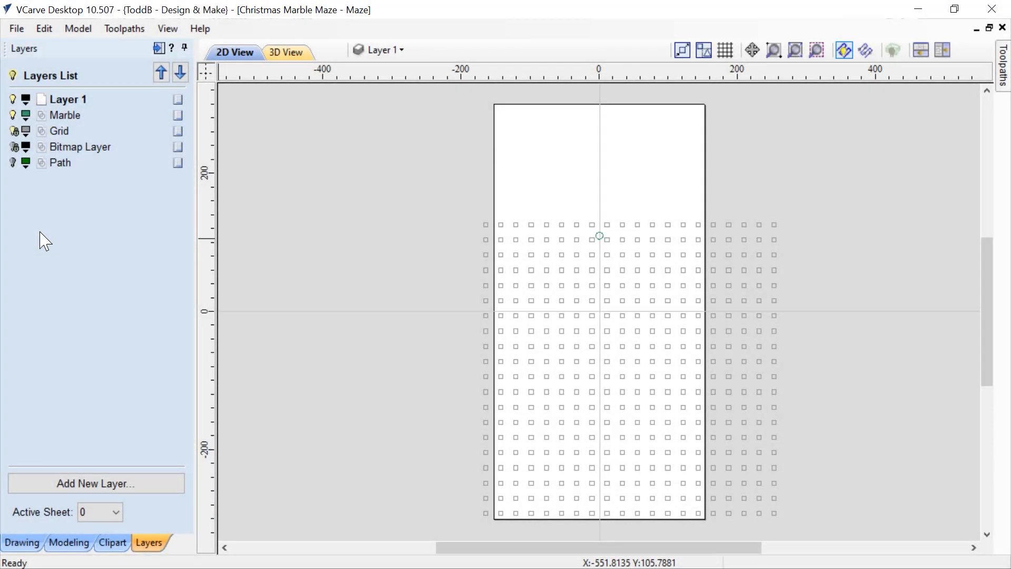
- Compare the Path layer with the Bitmap Layer by showing both, then hide the Bitmap Layer and Grid to leave the path outline
{"action": "left_click", "coordinate": [14, 147]}
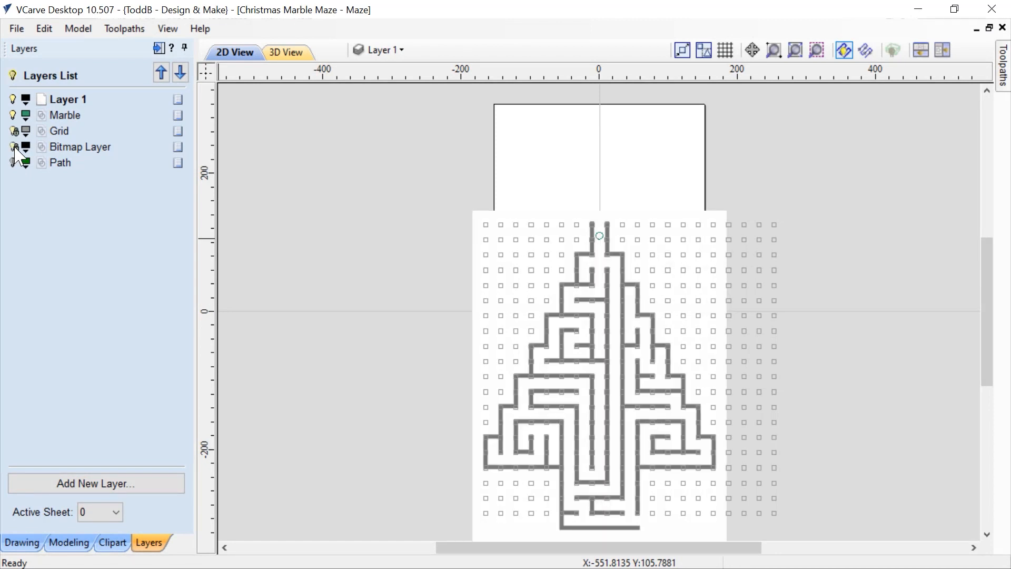
{"action": "left_click", "coordinate": [14, 163]}
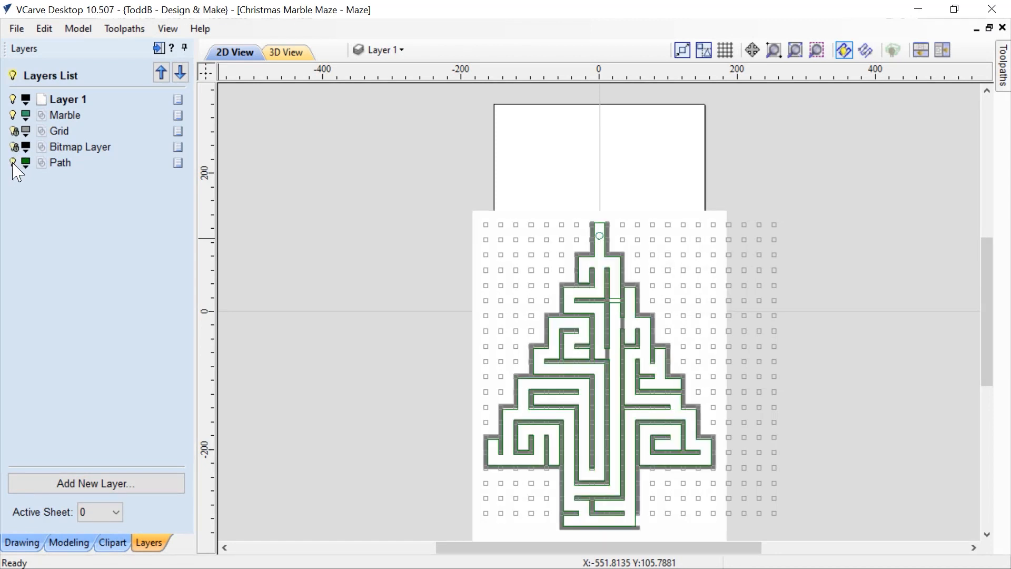
{"action": "left_click", "coordinate": [14, 147]}
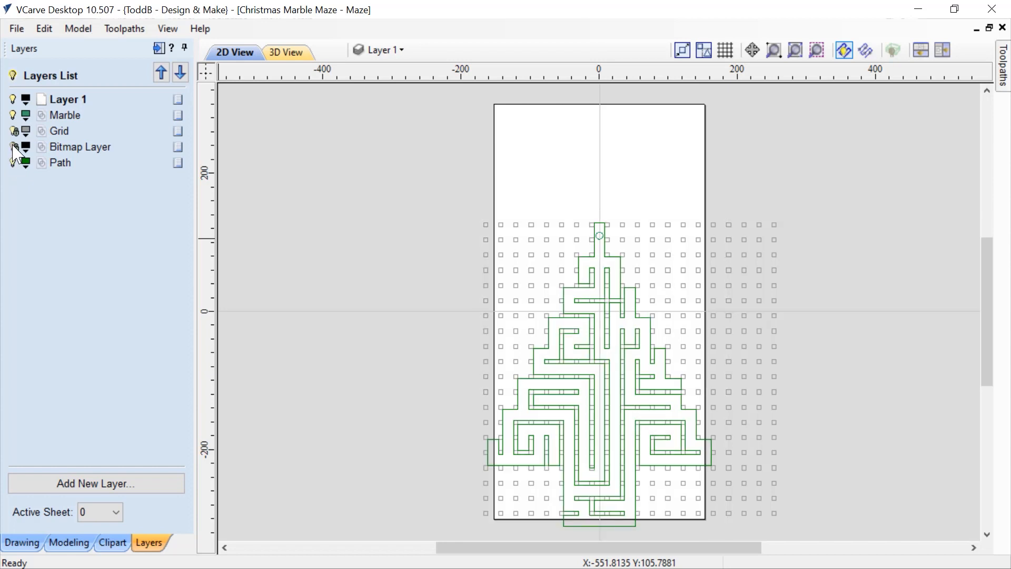
{"action": "left_click", "coordinate": [13, 131]}
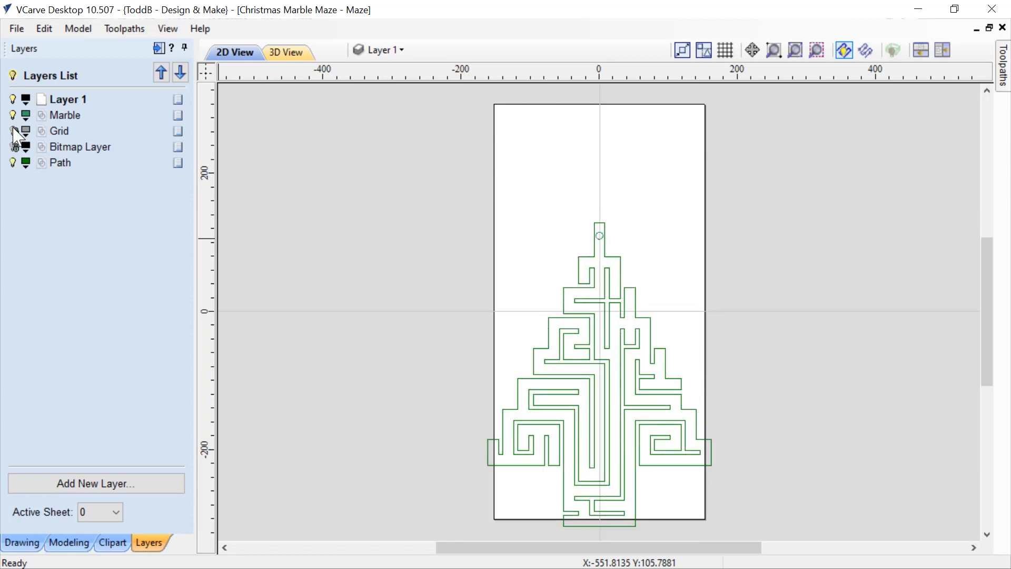
{"action": "scroll", "coordinate": [637, 466], "scroll_direction": "up", "scroll_amount": 1}
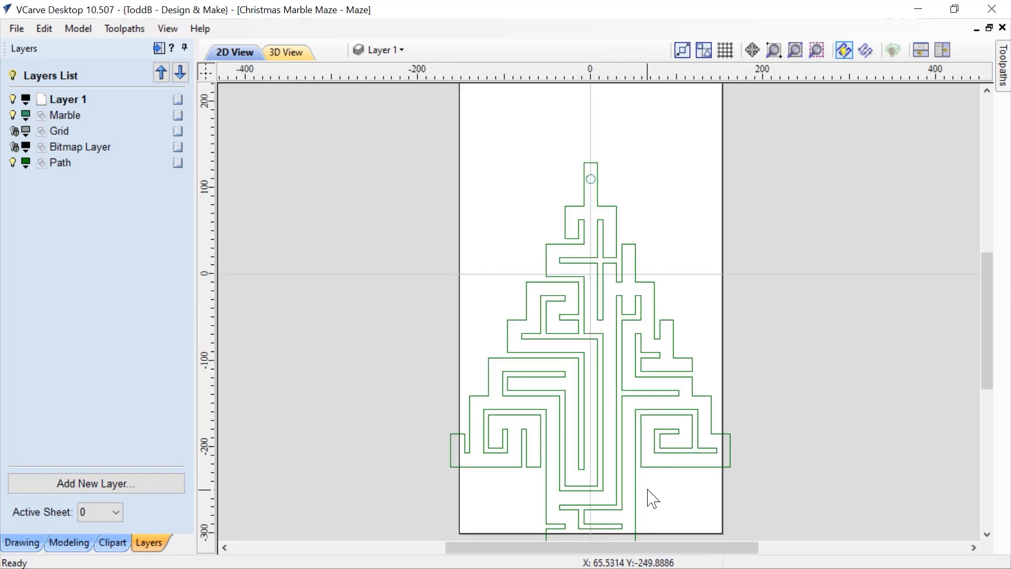
{"action": "left_click_drag", "start_coordinate": [988, 356], "coordinate": [995, 377]}
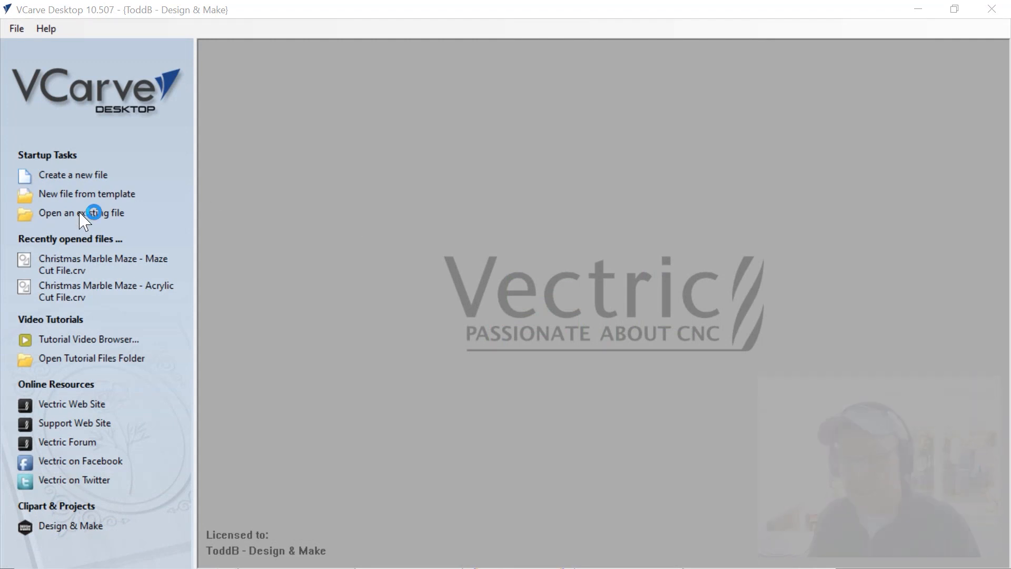
- Open the existing file Christmas Marble Maze - Maze Cut File.crv and dismiss its project notes
{"action": "left_click", "coordinate": [80, 213]}
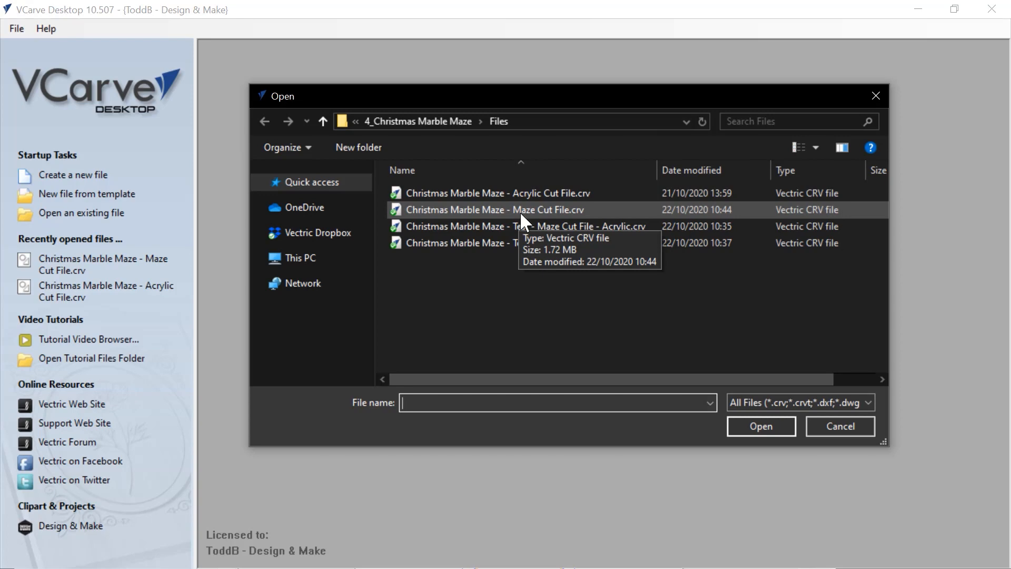
{"action": "left_click", "coordinate": [558, 213]}
{"action": "left_click", "coordinate": [753, 425]}
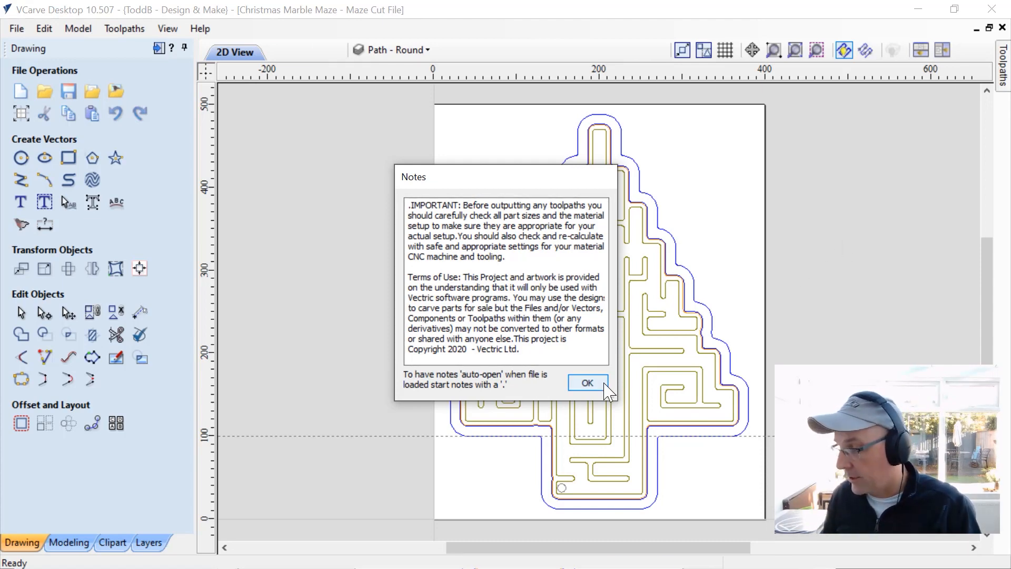
{"action": "left_click", "coordinate": [584, 384]}
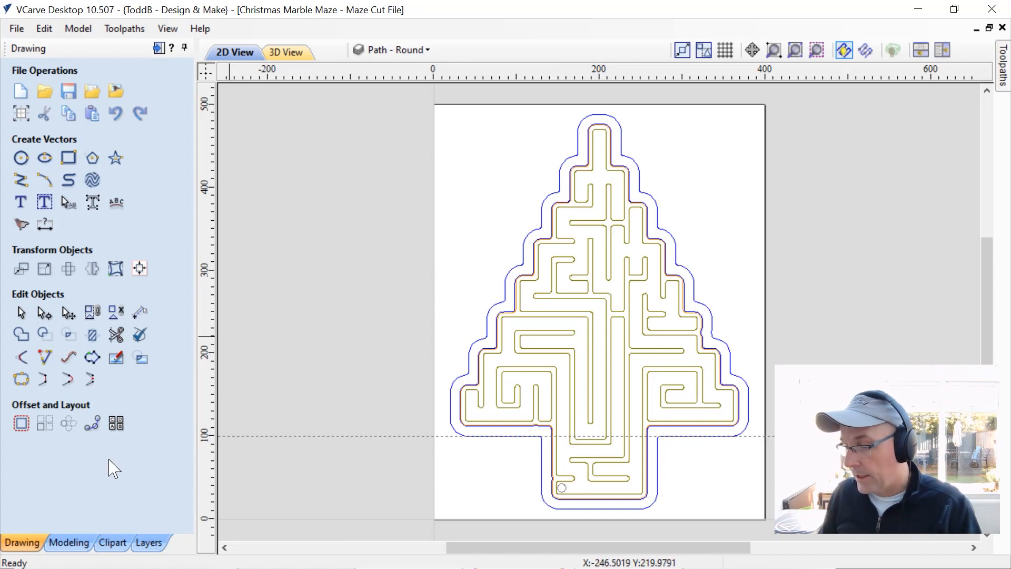
- Review the cut file's job size, zero position, datum and material appearance in Job Setup, and accept the settings
{"action": "left_click", "coordinate": [22, 113]}
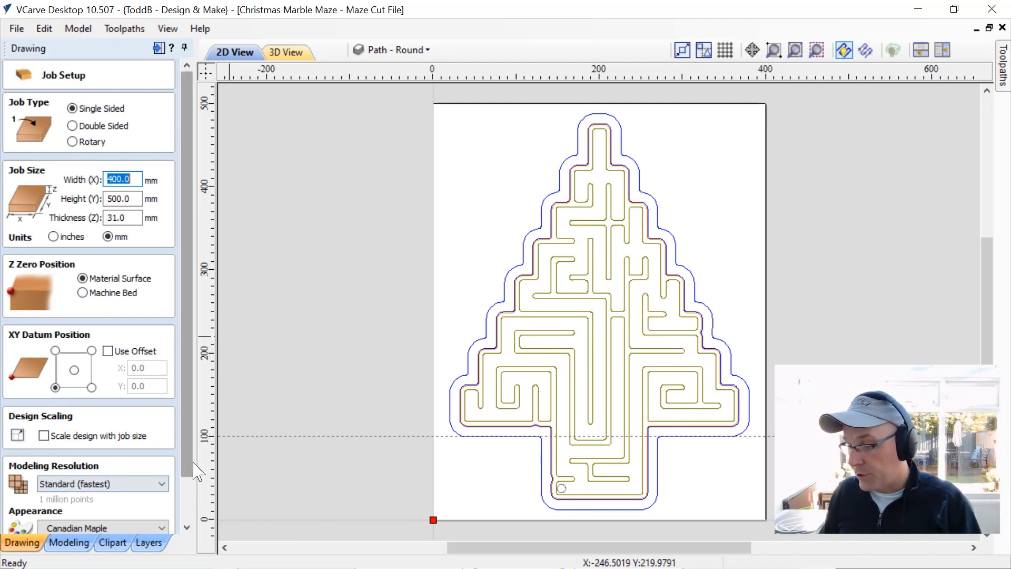
{"action": "scroll", "coordinate": [193, 464], "scroll_direction": "down", "scroll_amount": 2}
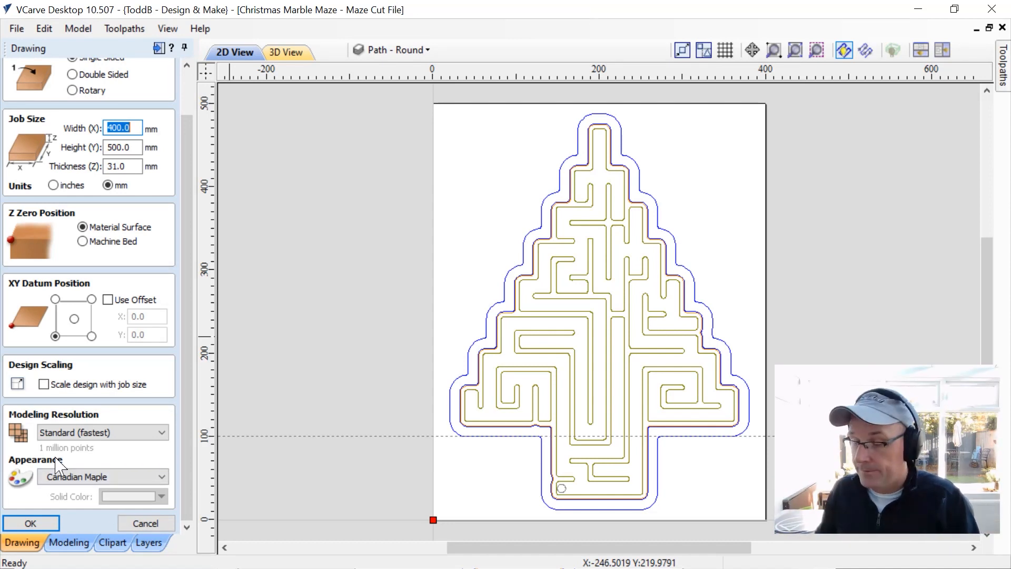
{"action": "left_click", "coordinate": [30, 523]}
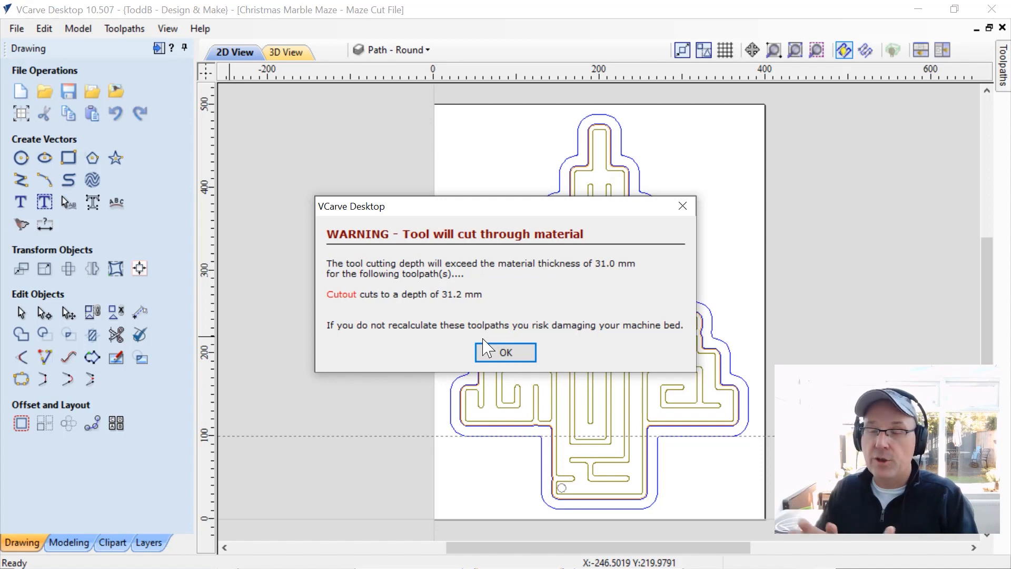
{"action": "left_click", "coordinate": [486, 349]}
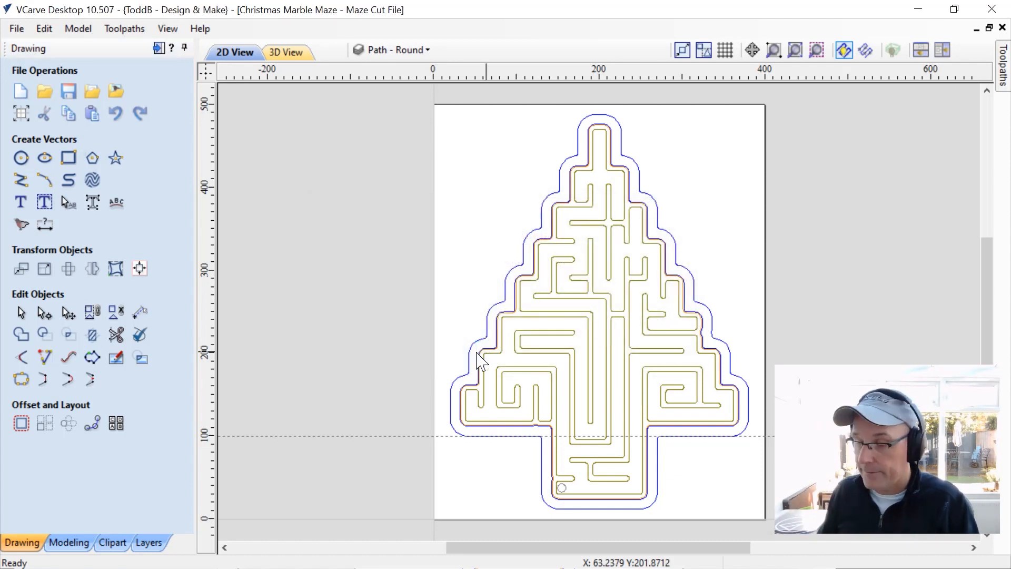
- Hide the Insert, Profile and Path - Round layers and show the square-cornered Path layer
{"action": "left_click", "coordinate": [148, 548]}
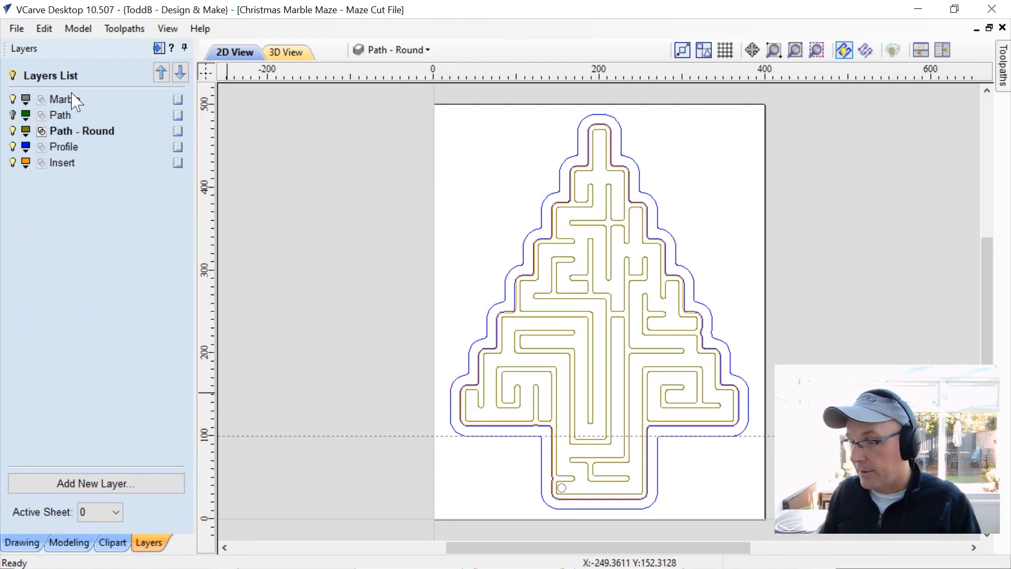
{"action": "left_click", "coordinate": [12, 162]}
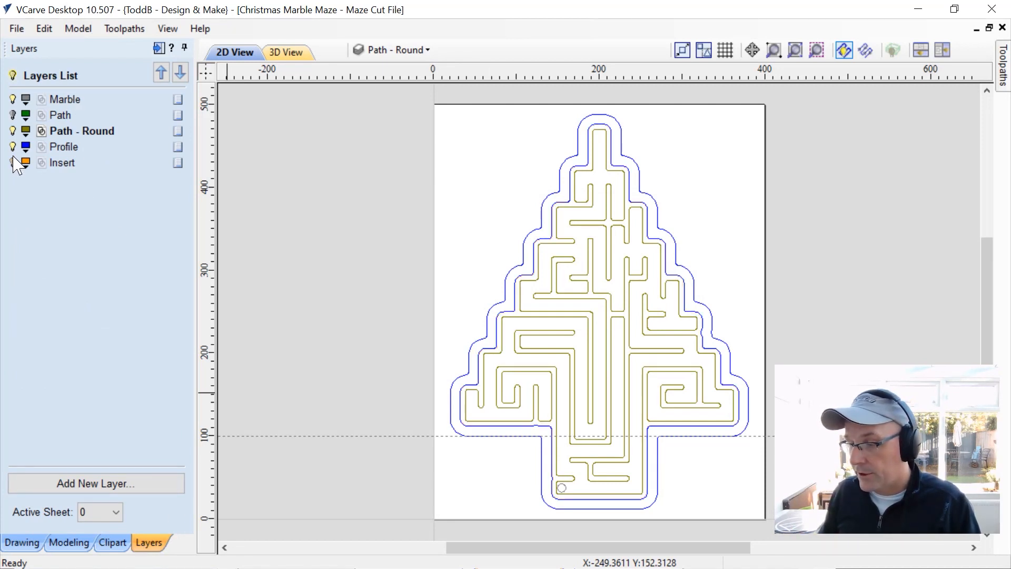
{"action": "left_click", "coordinate": [12, 146]}
{"action": "left_click", "coordinate": [13, 130]}
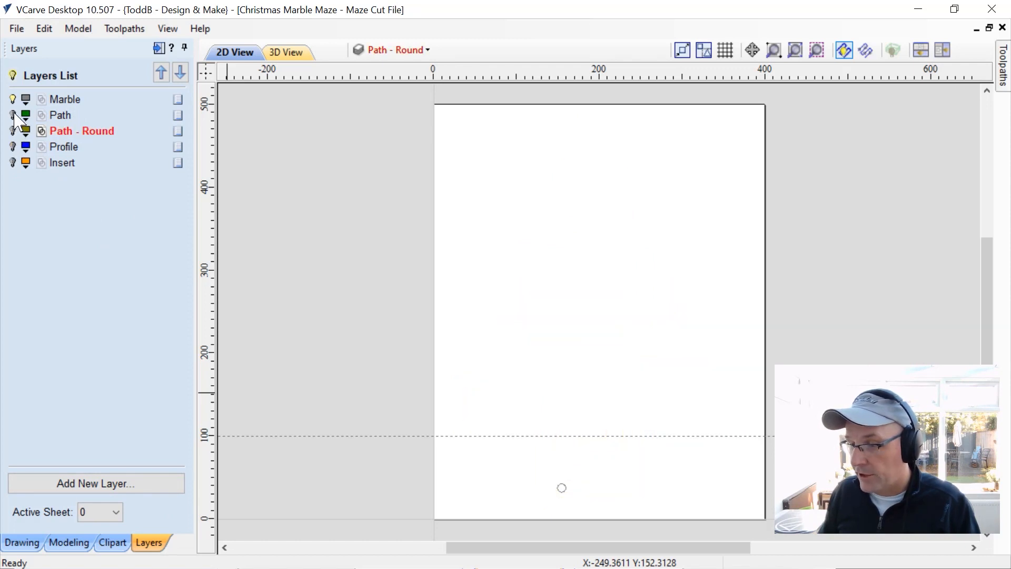
{"action": "left_click", "coordinate": [12, 115]}
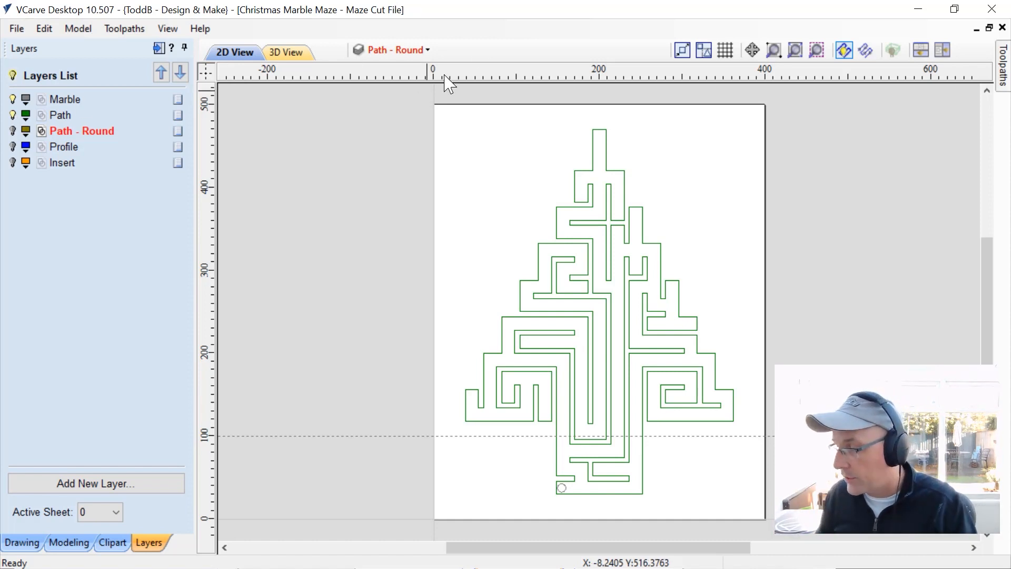
- Show the Path - Round layer in place of the Path layer and examine the corners and wall ends of the maze
{"action": "left_click", "coordinate": [12, 131]}
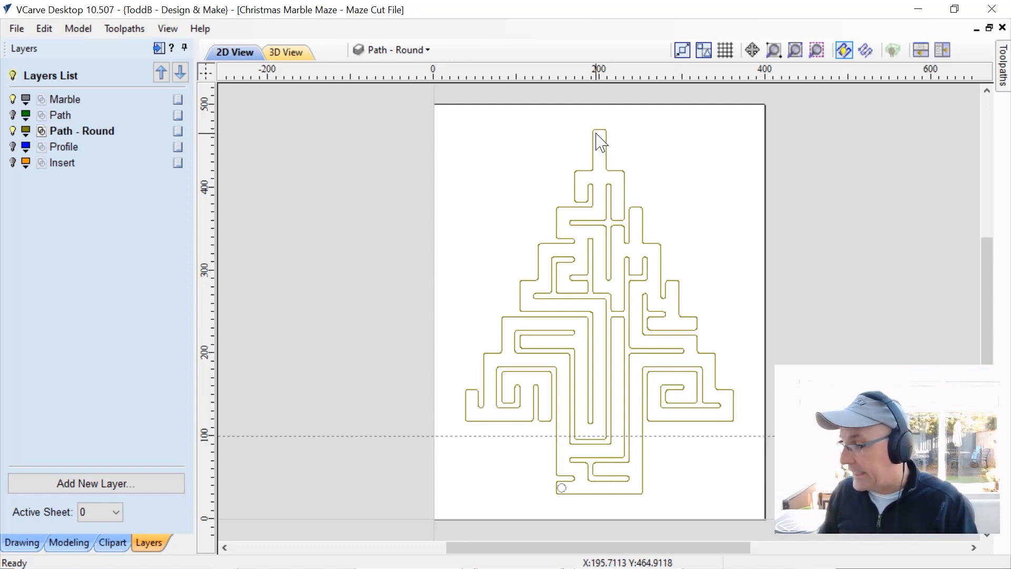
{"action": "scroll", "coordinate": [601, 199], "scroll_direction": "up", "scroll_amount": 3}
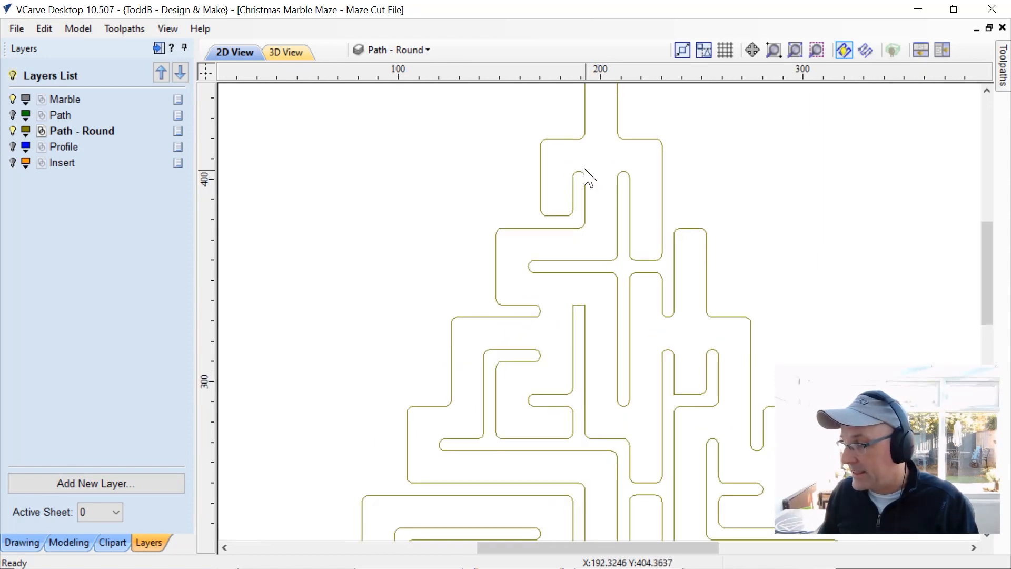
{"action": "scroll", "coordinate": [585, 170], "scroll_direction": "up", "scroll_amount": 2}
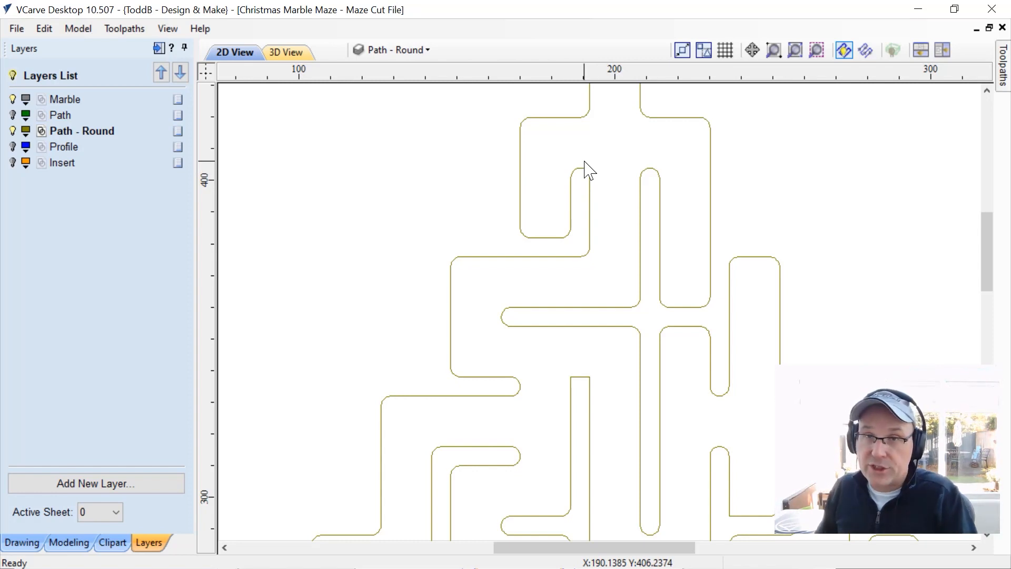
{"action": "scroll", "coordinate": [586, 167], "scroll_direction": "down", "scroll_amount": 3}
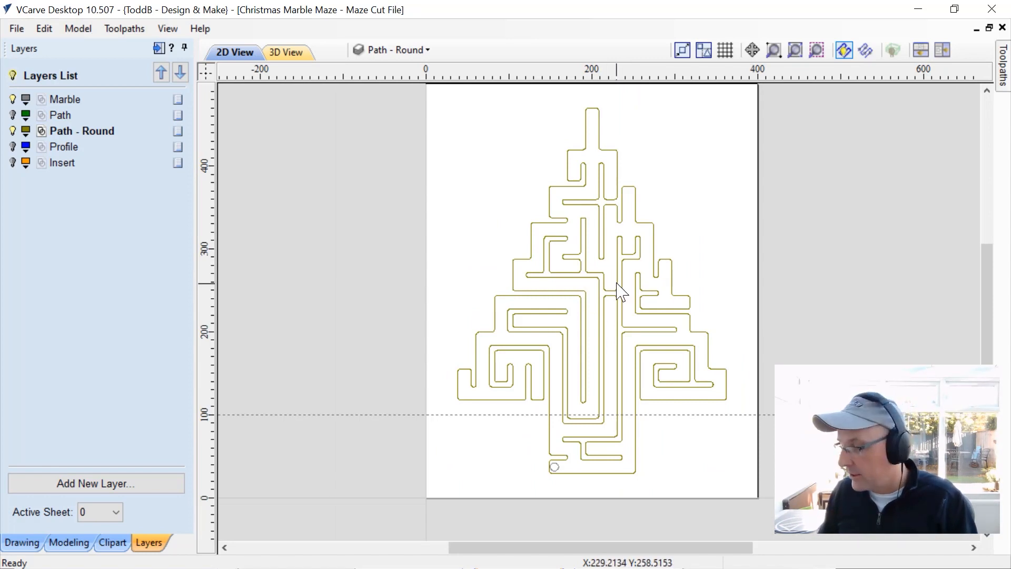
{"action": "scroll", "coordinate": [618, 283], "scroll_direction": "up", "scroll_amount": 1}
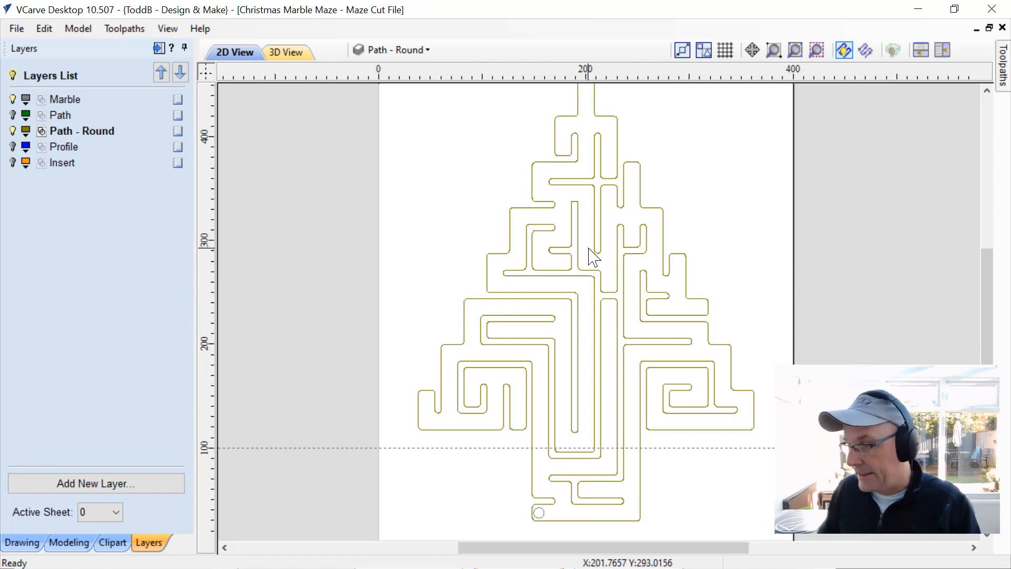
- Show the Profile layer and select its outer and inner outlines around the maze in turn to check each one
{"action": "left_click", "coordinate": [13, 146]}
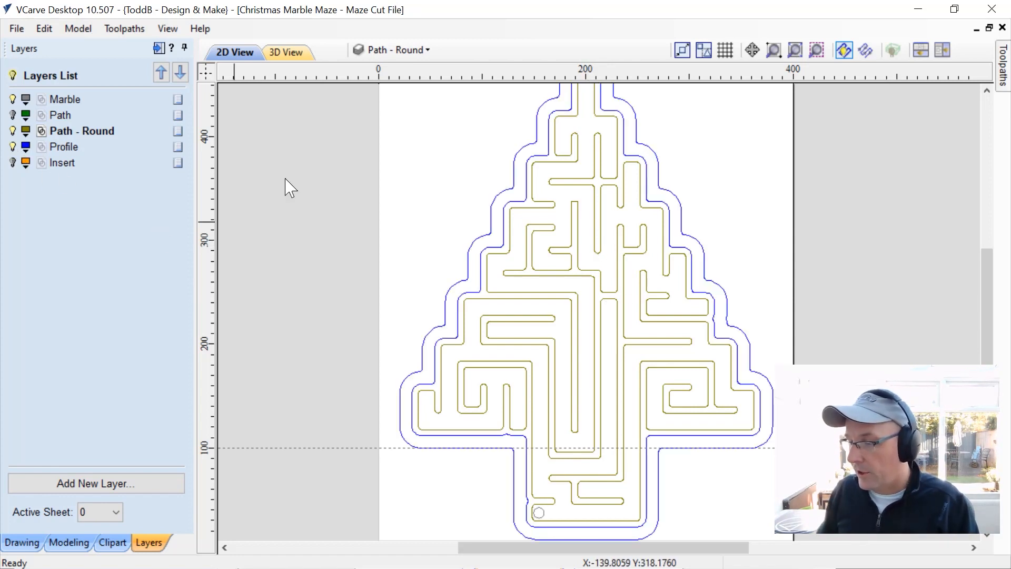
{"action": "scroll", "coordinate": [474, 237], "scroll_direction": "down", "scroll_amount": 1}
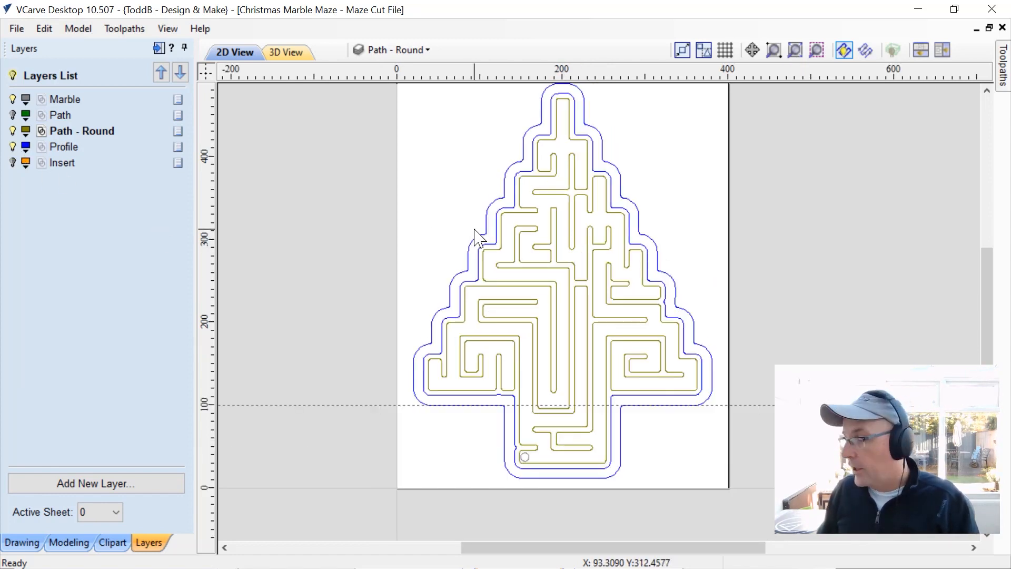
{"action": "left_click", "coordinate": [476, 236]}
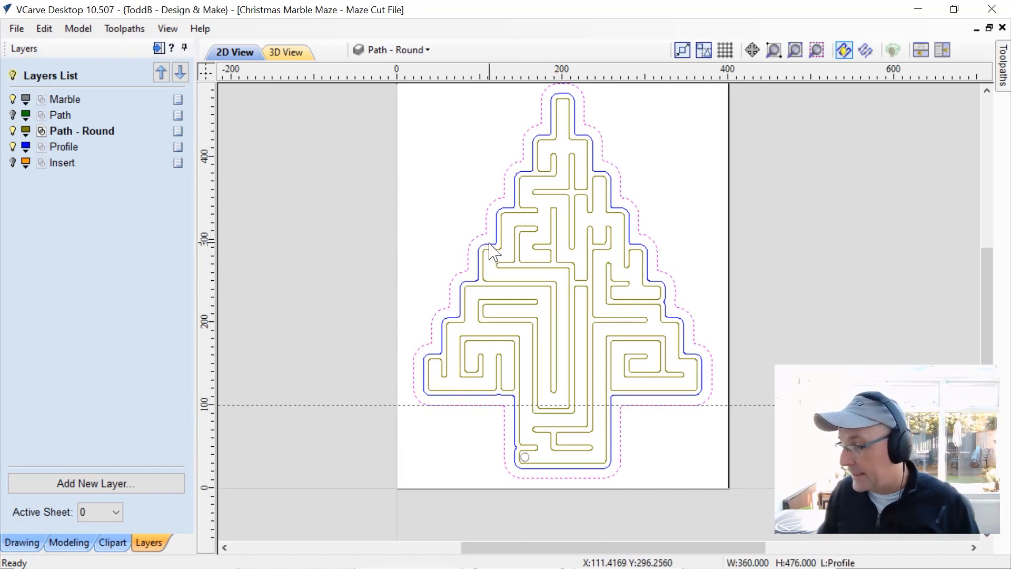
{"action": "left_click", "coordinate": [490, 244]}
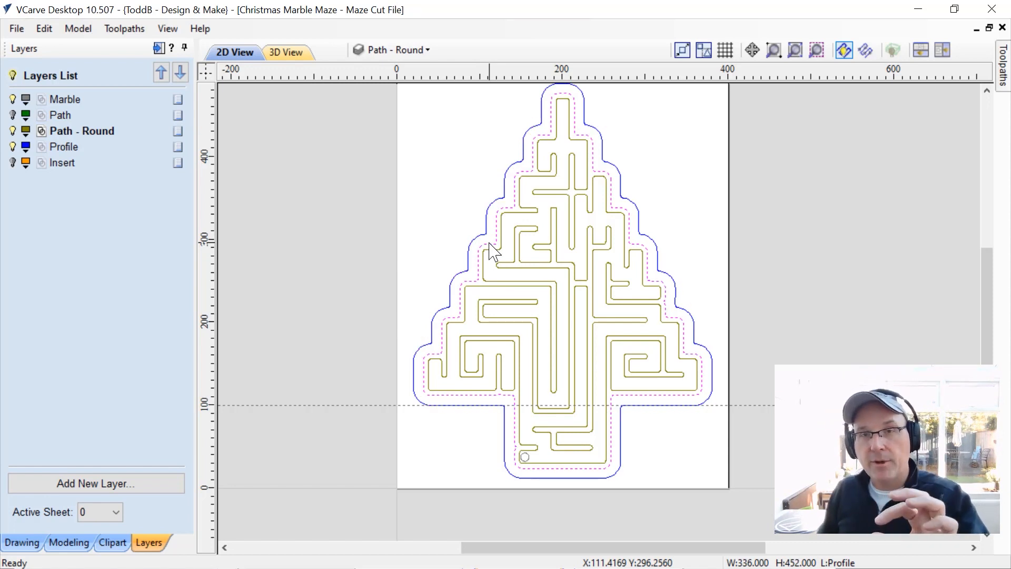
{"action": "left_click", "coordinate": [447, 243]}
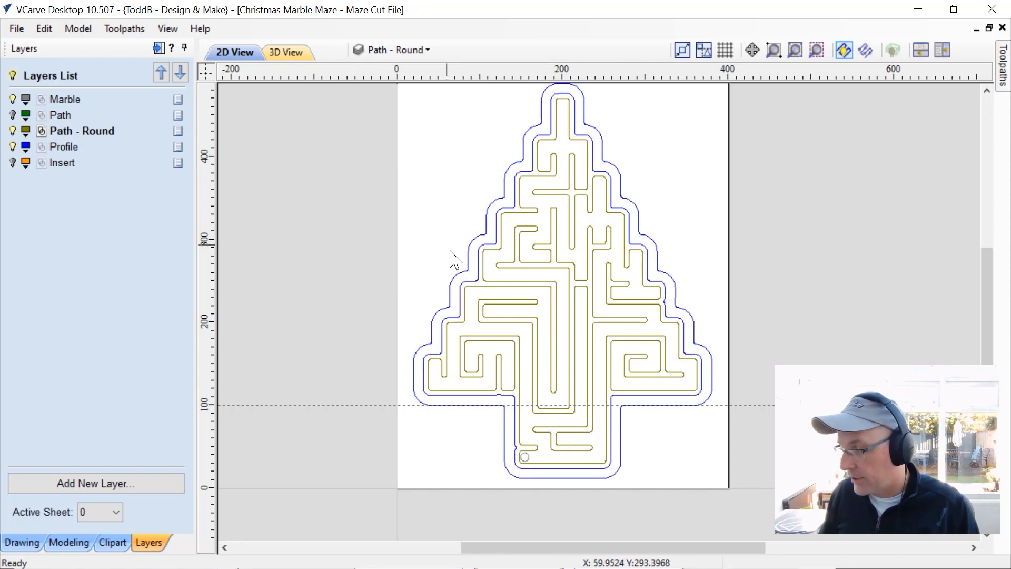
{"action": "left_click", "coordinate": [470, 280]}
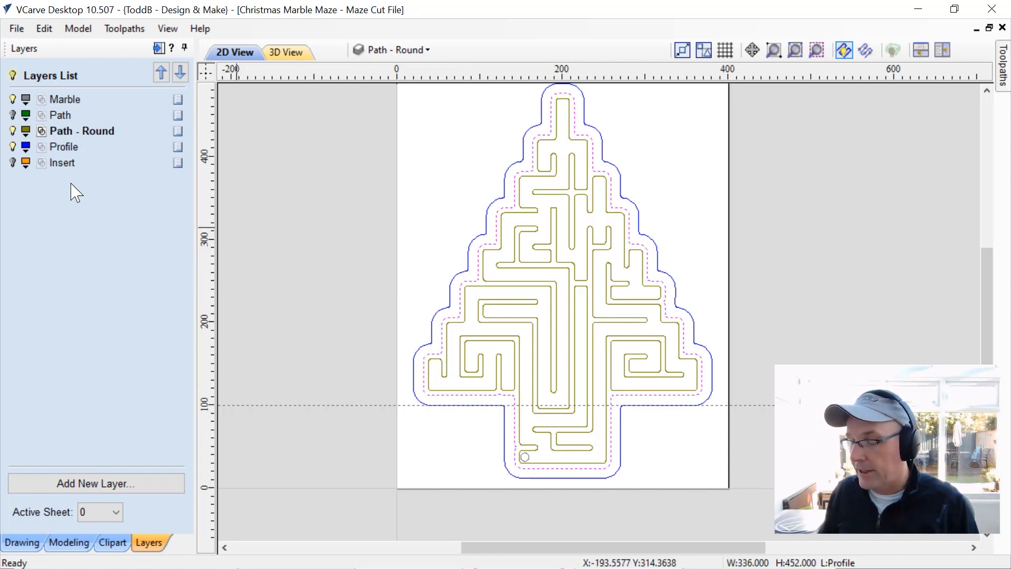
- Show the Insert layer as well and examine the gap between the insert outline and the inner profile outline
{"action": "left_click", "coordinate": [13, 163]}
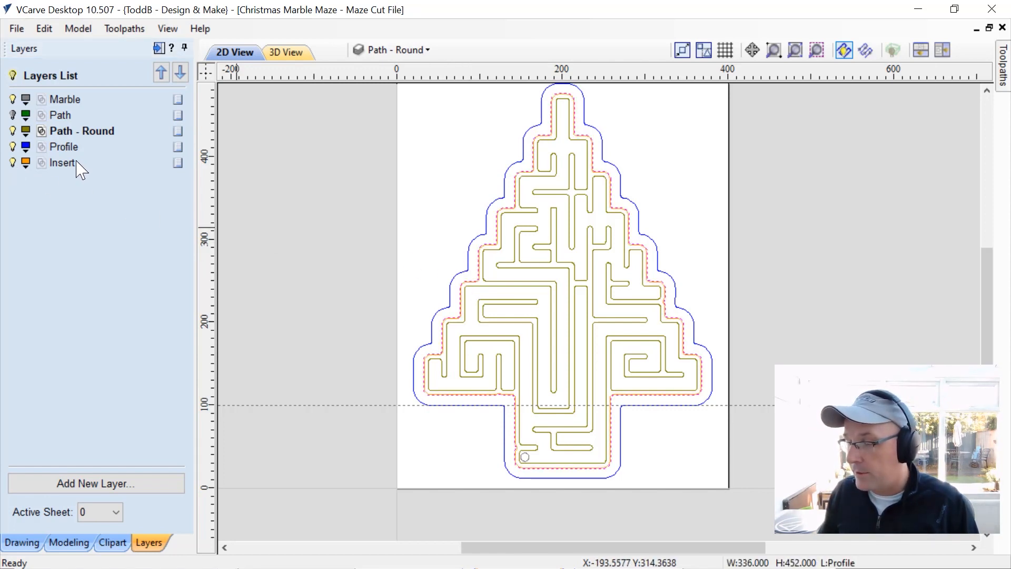
{"action": "left_click", "coordinate": [372, 244]}
{"action": "scroll", "coordinate": [501, 243], "scroll_direction": "up", "scroll_amount": 3}
{"action": "scroll", "coordinate": [502, 243], "scroll_direction": "up", "scroll_amount": 4}
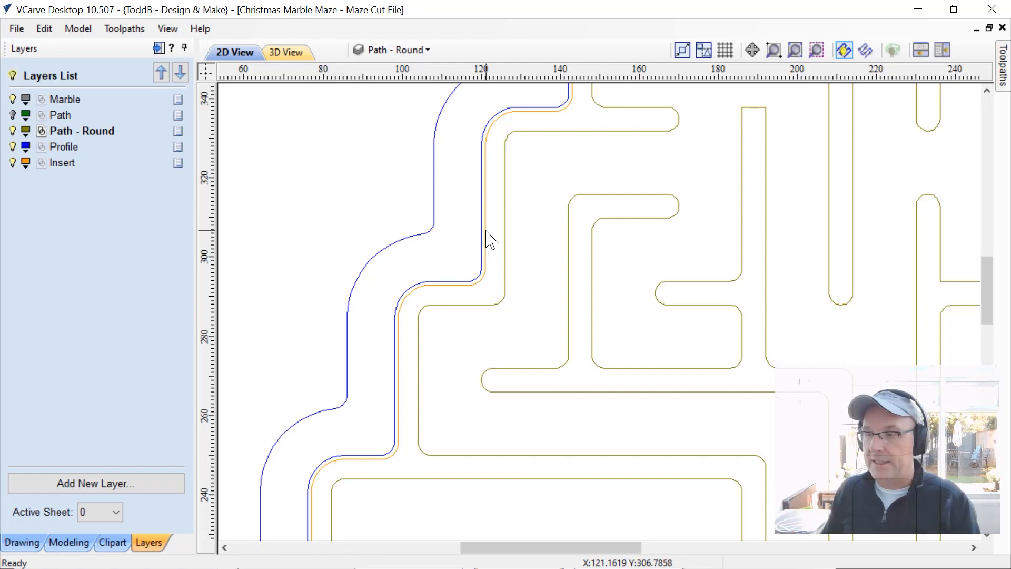
{"action": "scroll", "coordinate": [488, 237], "scroll_direction": "down", "scroll_amount": 2}
{"action": "scroll", "coordinate": [350, 463], "scroll_direction": "down", "scroll_amount": 4}
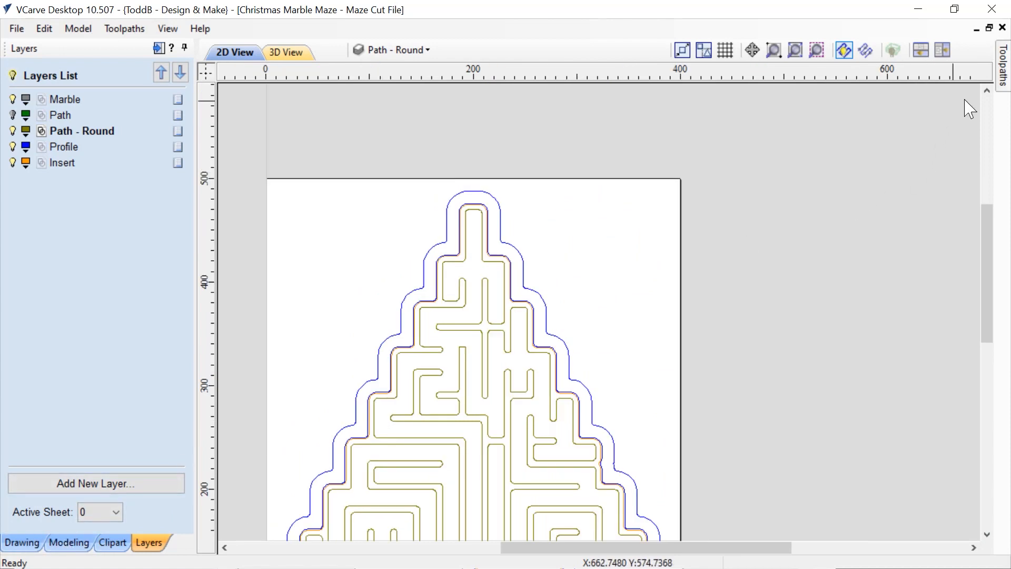
- Keep the toolpath operations permanently open, arrange the 2D and 3D views side by side, and bring back the drawing tools
{"action": "left_click", "coordinate": [1005, 63]}
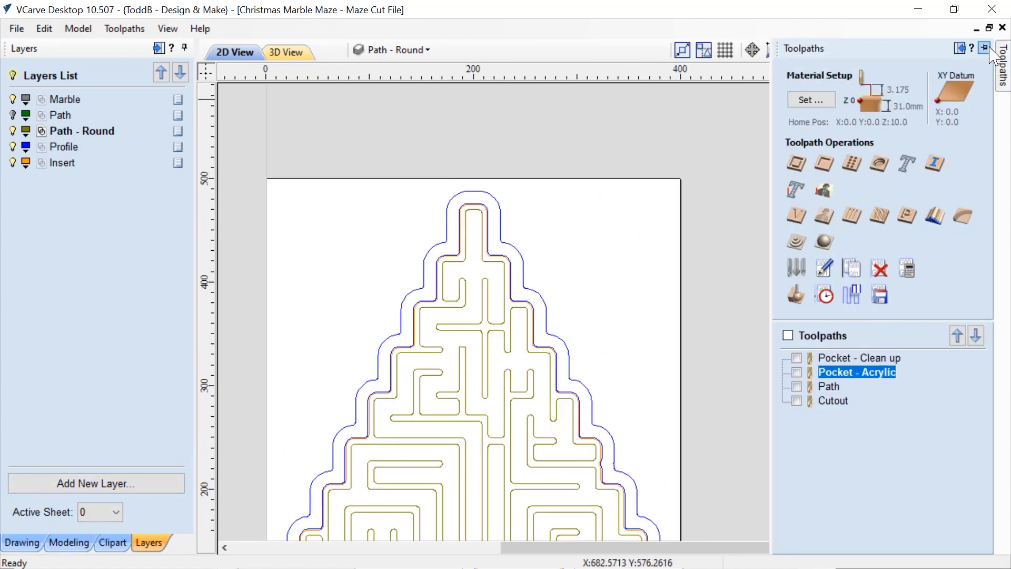
{"action": "left_click", "coordinate": [985, 47]}
{"action": "left_click", "coordinate": [753, 50]}
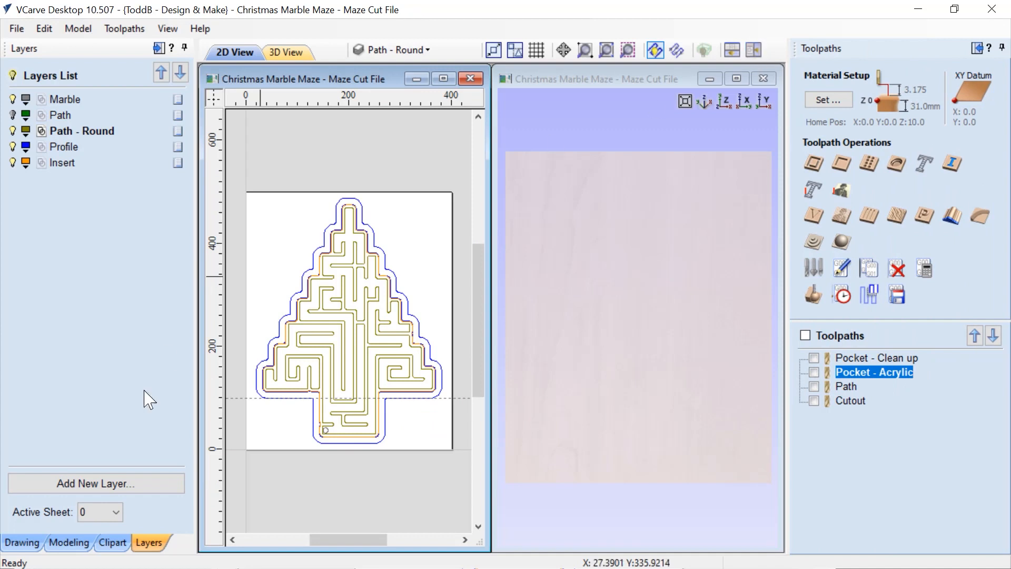
{"action": "left_click", "coordinate": [21, 542]}
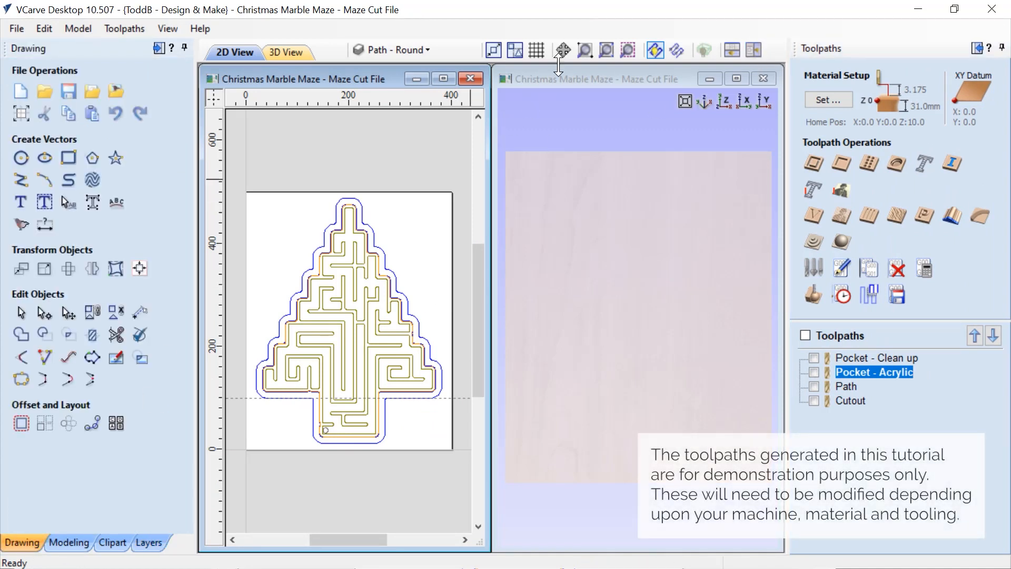
- Display the Pocket - Clean up toolpath and show its machined area as a solid fill in the 2D view
{"action": "left_click", "coordinate": [814, 359]}
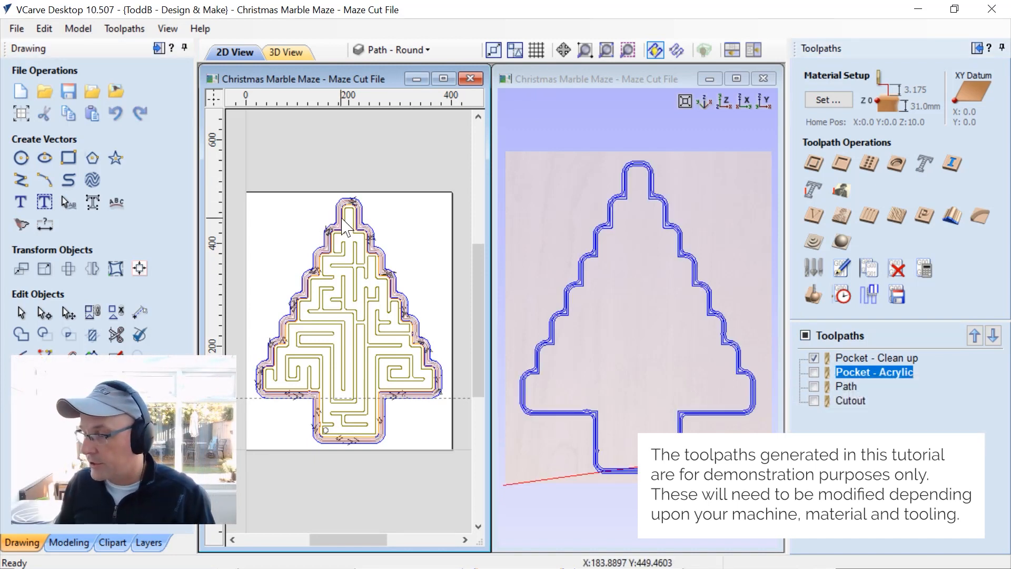
{"action": "scroll", "coordinate": [343, 217], "scroll_direction": "up", "scroll_amount": 3}
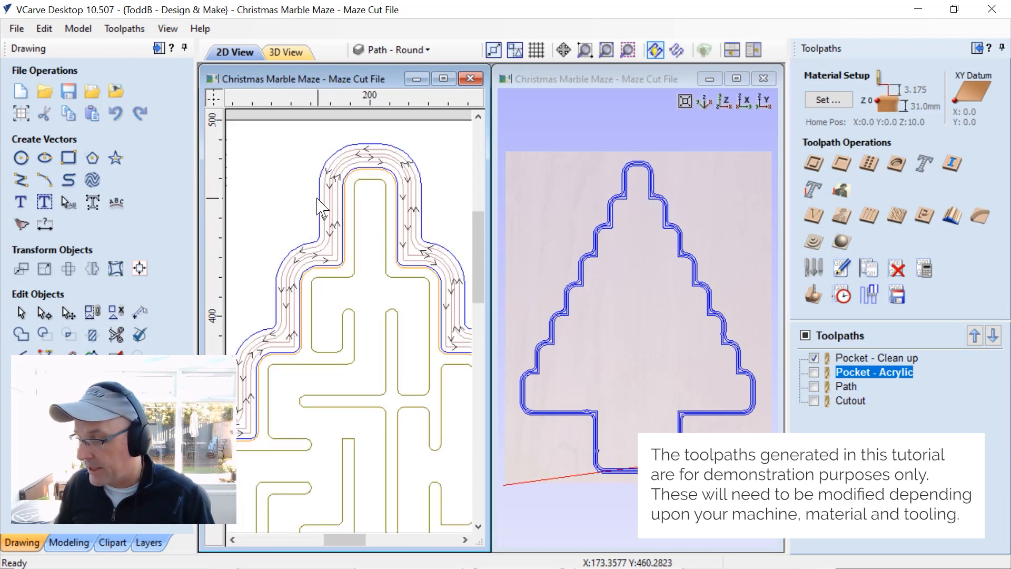
{"action": "scroll", "coordinate": [337, 202], "scroll_direction": "up", "scroll_amount": 1}
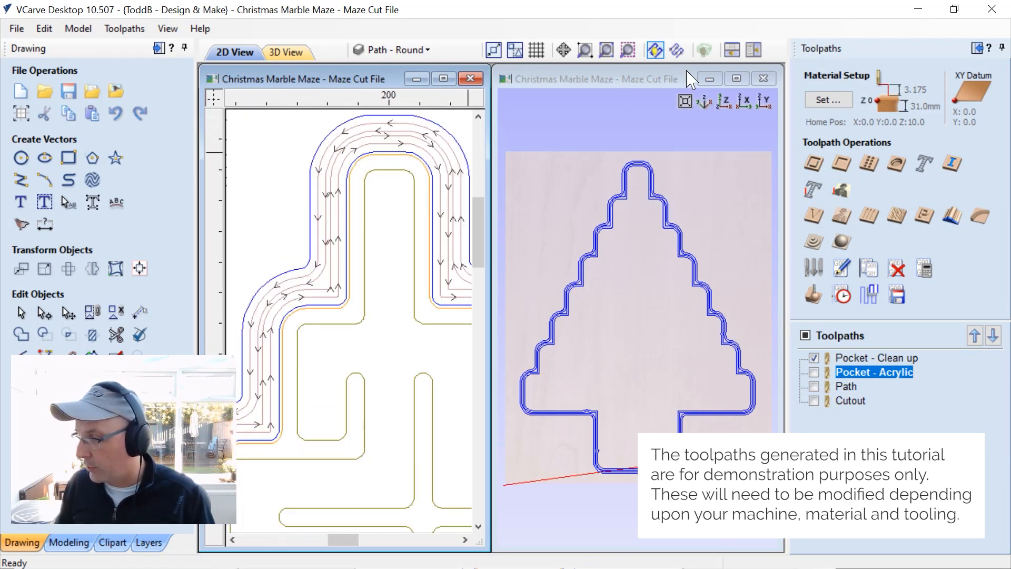
{"action": "left_click", "coordinate": [677, 50]}
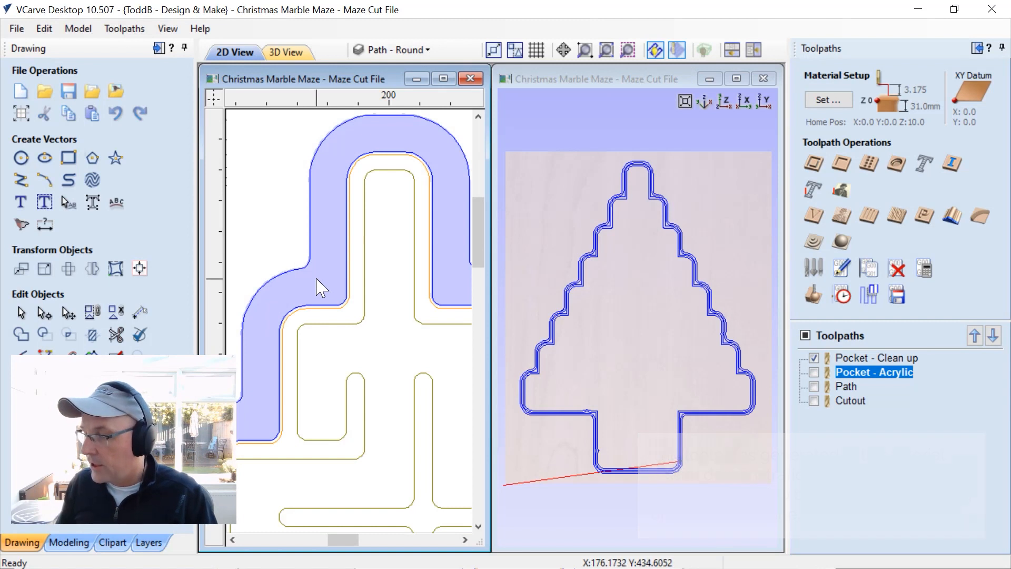
- Simulate the visible Pocket - Clean up toolpath on the material in the 3D view
{"action": "scroll", "coordinate": [358, 174], "scroll_direction": "down", "scroll_amount": 2}
{"action": "scroll", "coordinate": [358, 174], "scroll_direction": "down", "scroll_amount": 1}
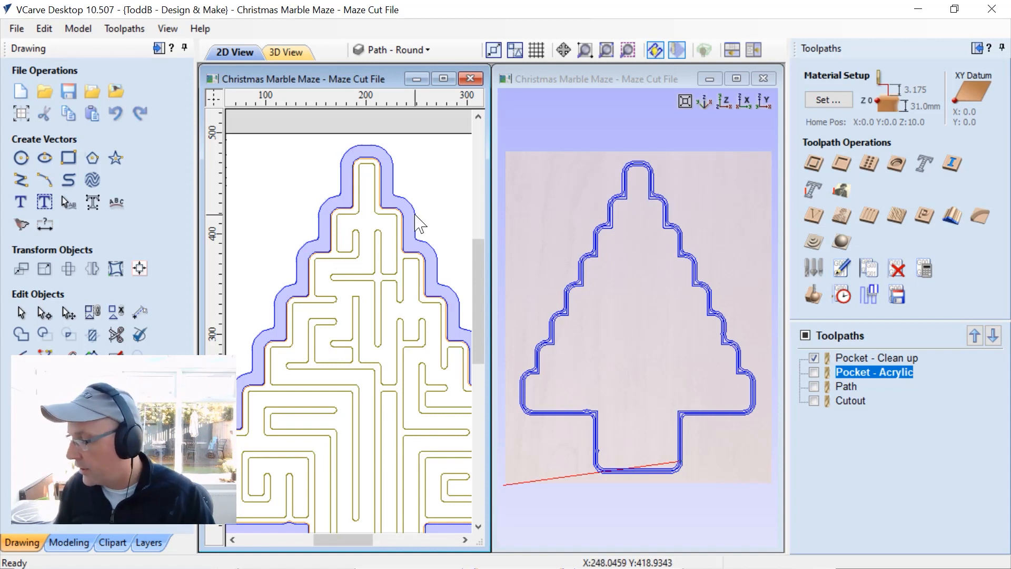
{"action": "left_click", "coordinate": [812, 294]}
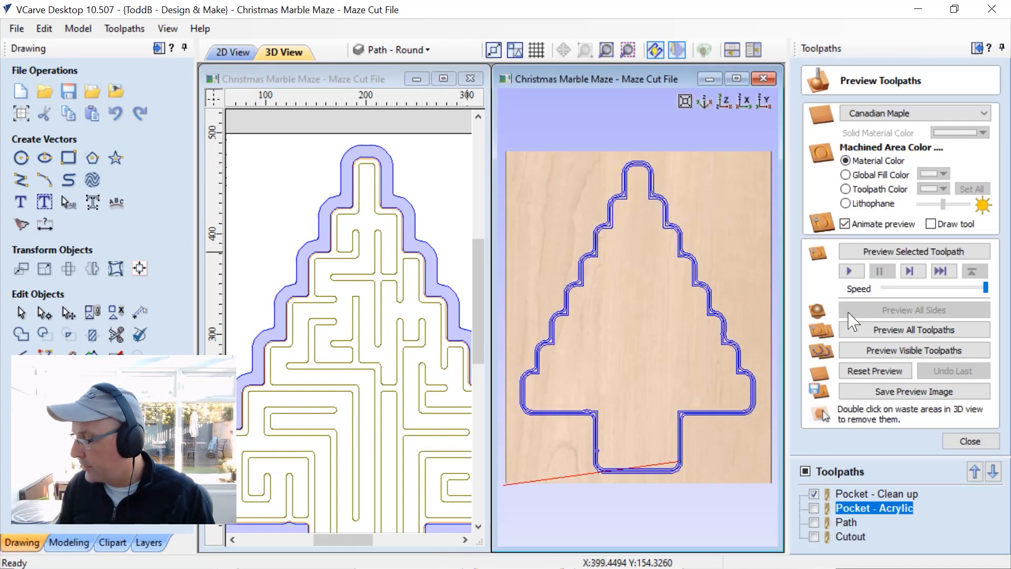
{"action": "left_click", "coordinate": [862, 352]}
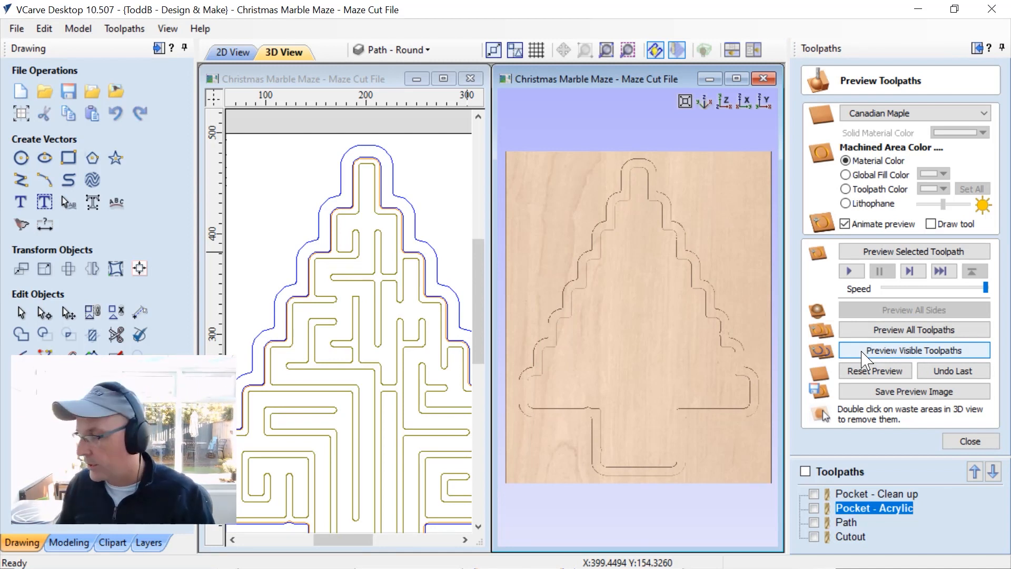
- Review the Pocket - Acrylic toolpath settings, recalculate it, and simulate the recess on the material
{"action": "double_click", "coordinate": [846, 507]}
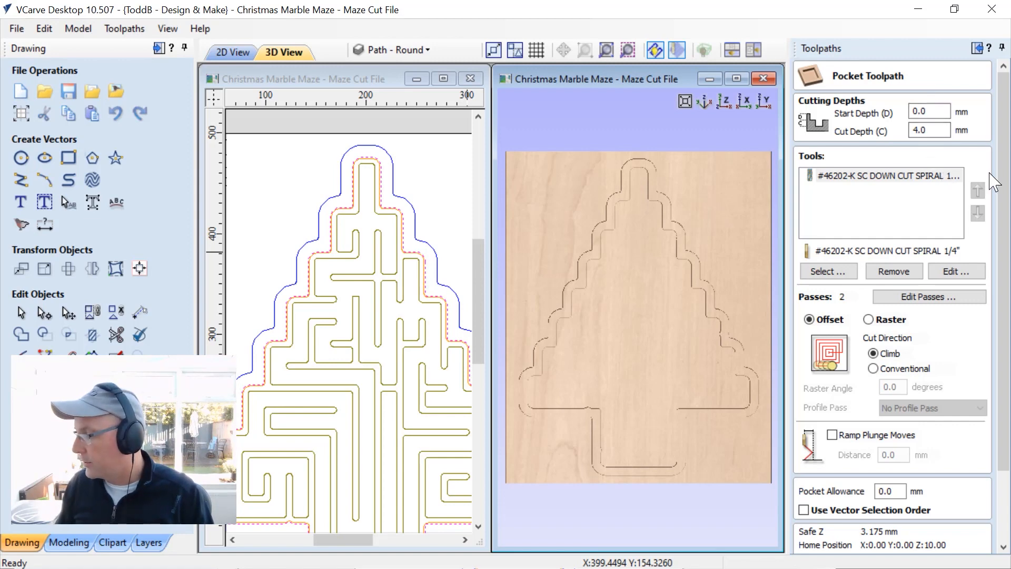
{"action": "left_click_drag", "start_coordinate": [1002, 208], "coordinate": [1005, 276]}
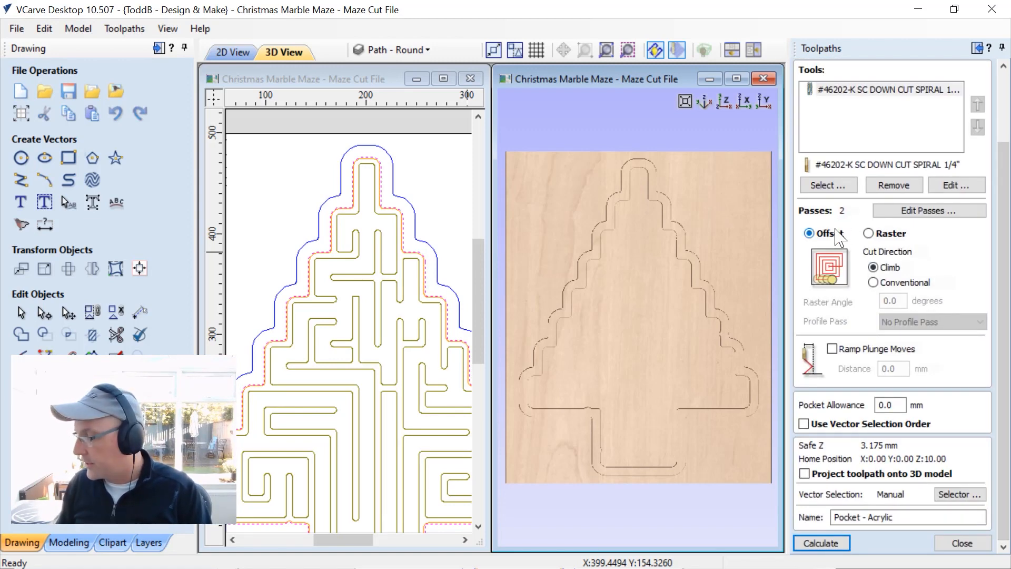
{"action": "left_click", "coordinate": [836, 544]}
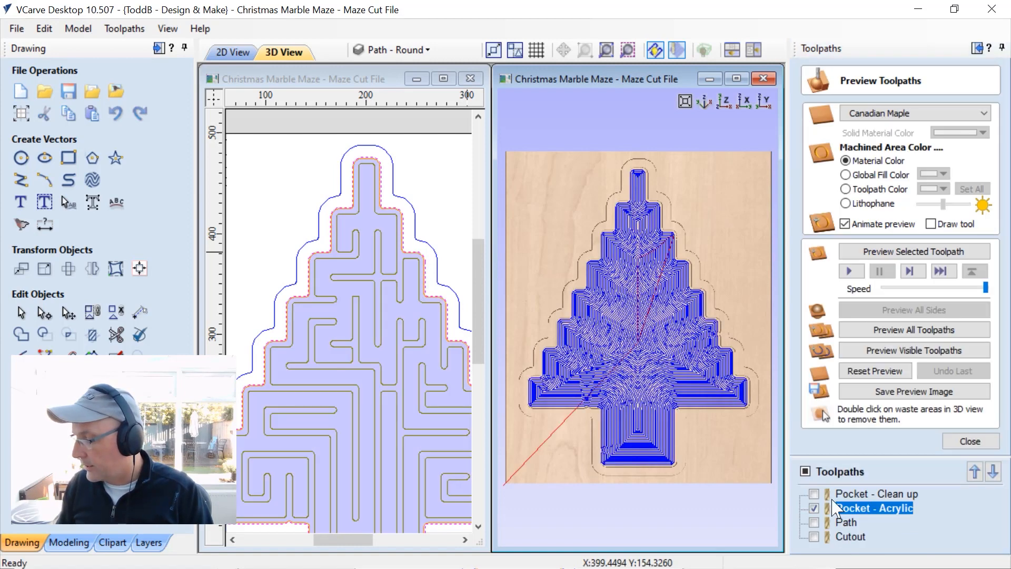
{"action": "left_click", "coordinate": [876, 351]}
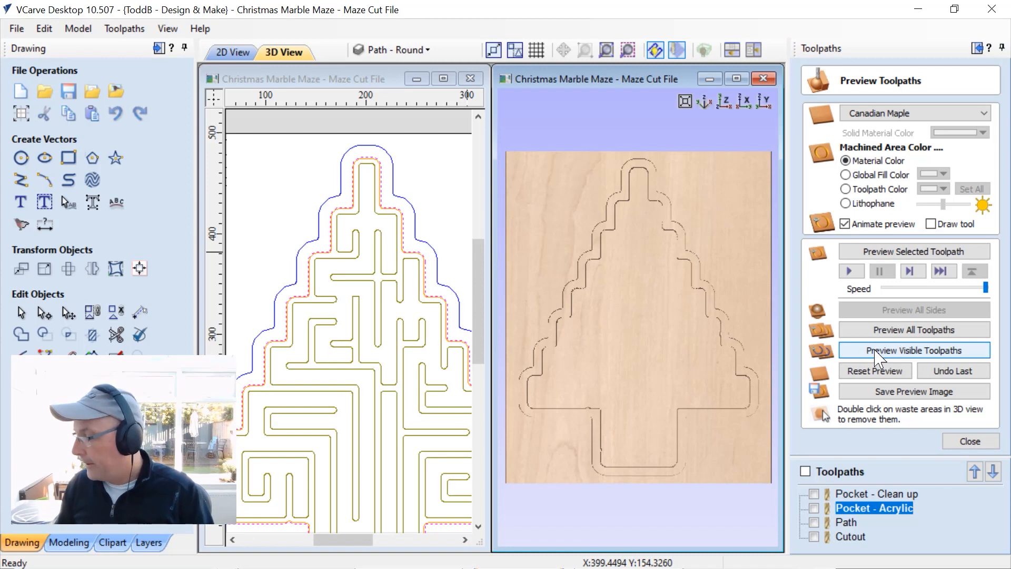
{"action": "left_click_drag", "start_coordinate": [701, 259], "coordinate": [647, 347]}
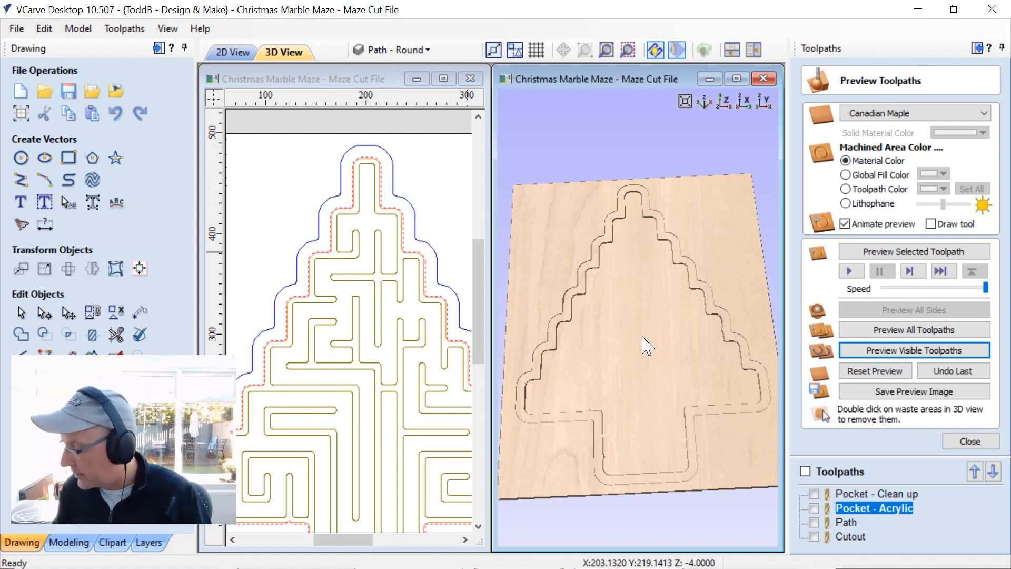
- Open the Path pocket toolpath, enter a cut depth of 16 mm, and check its start depth
{"action": "left_click", "coordinate": [814, 522]}
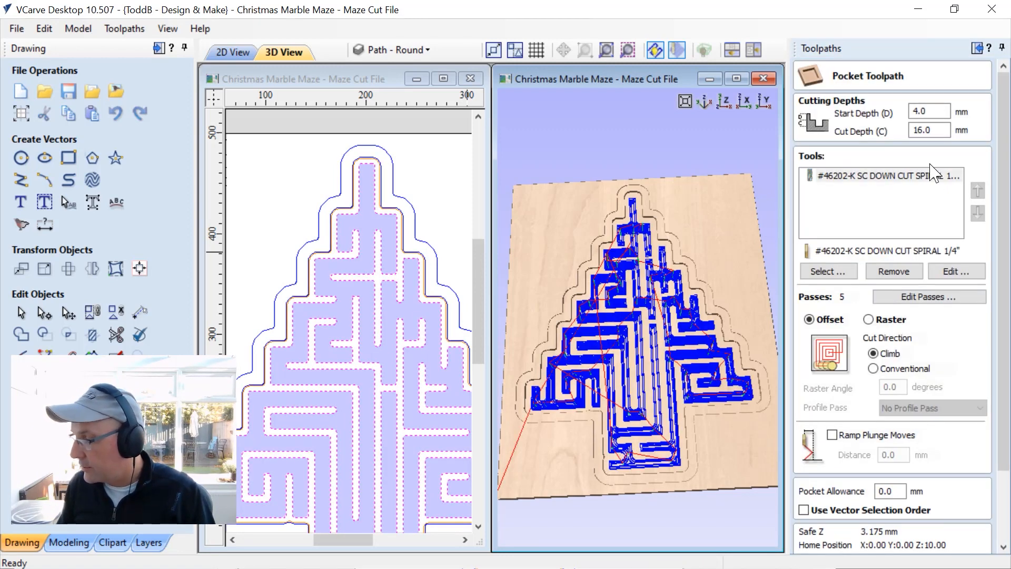
{"action": "double_click", "coordinate": [922, 130]}
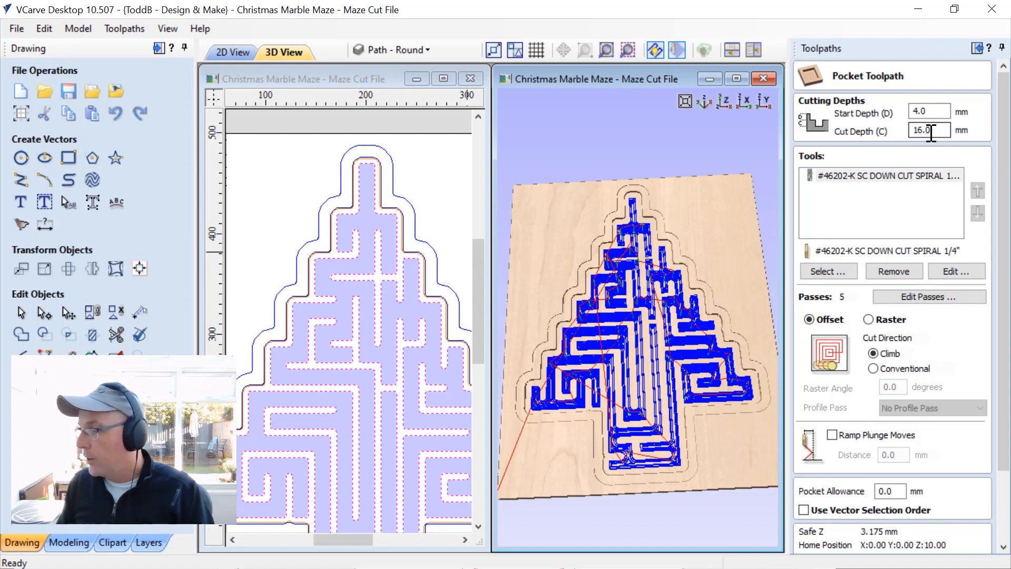
{"action": "type", "text": "16"}
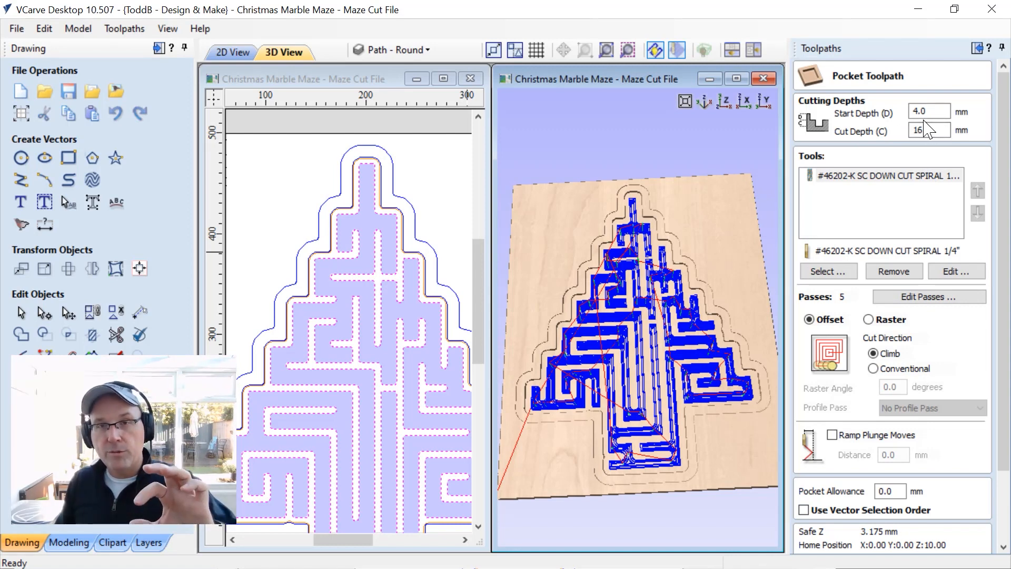
{"action": "left_click", "coordinate": [934, 112]}
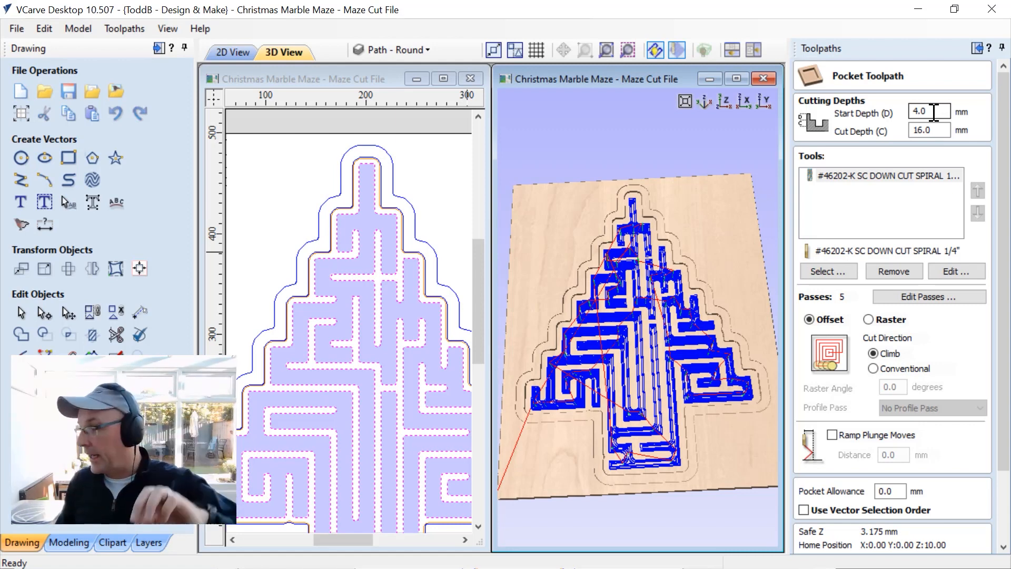
{"action": "left_click", "coordinate": [935, 130]}
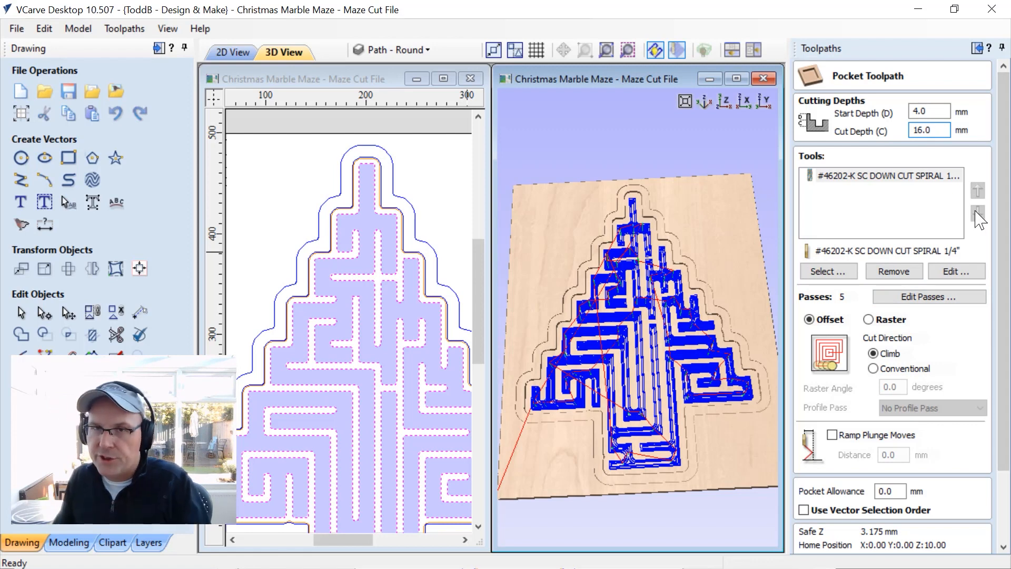
- Recalculate the Path toolpath and simulate the maze channels on the material, inspecting them up close
{"action": "scroll", "coordinate": [1004, 290], "scroll_direction": "down", "scroll_amount": 3}
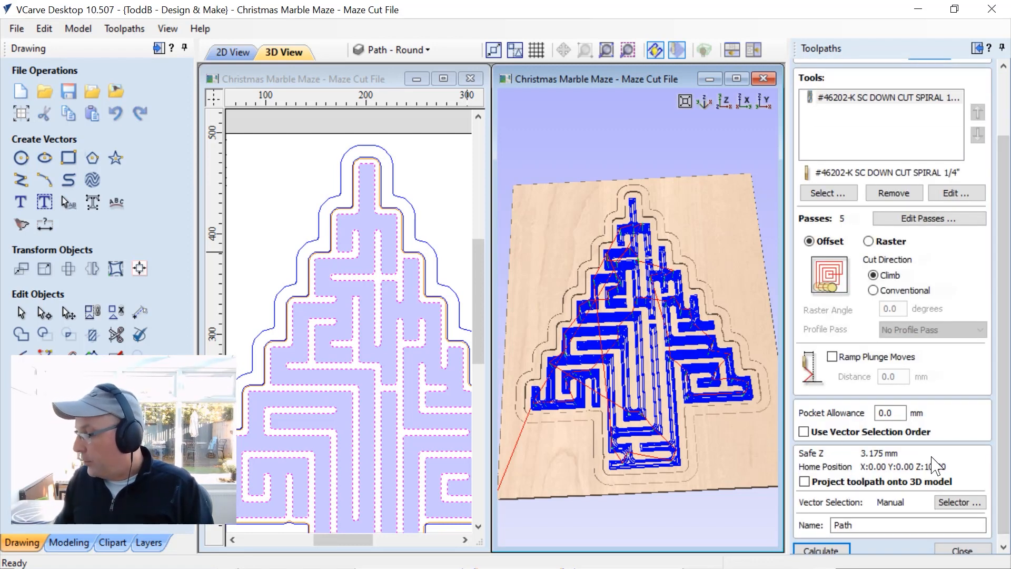
{"action": "scroll", "coordinate": [997, 470], "scroll_direction": "down", "scroll_amount": 1}
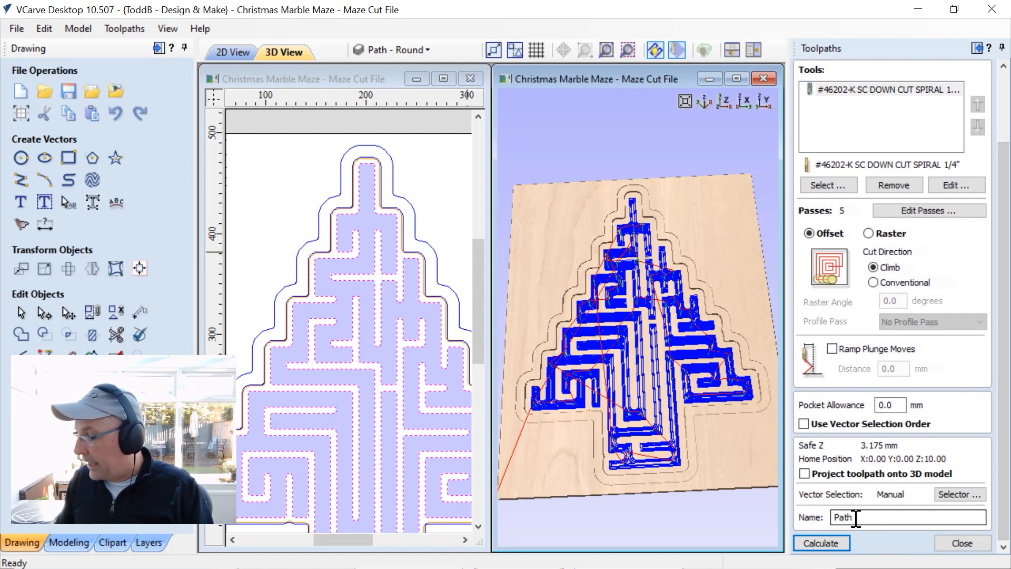
{"action": "left_click", "coordinate": [843, 543]}
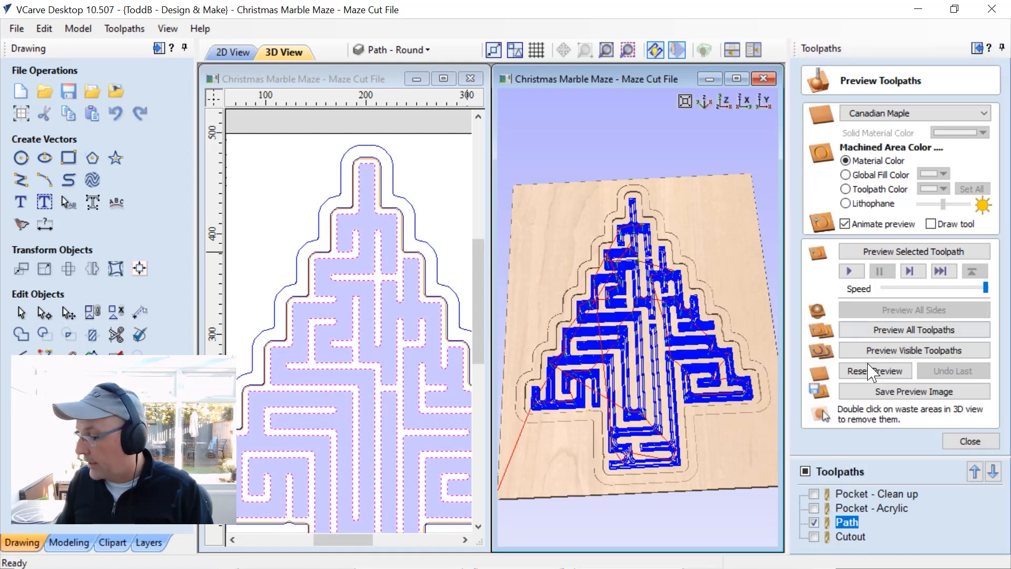
{"action": "left_click", "coordinate": [914, 350]}
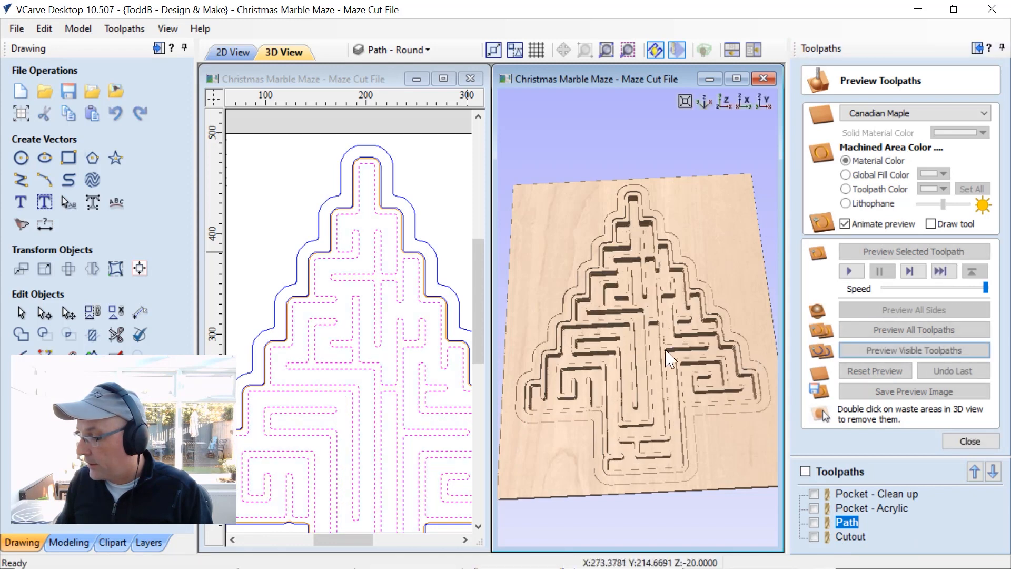
{"action": "scroll", "coordinate": [653, 393], "scroll_direction": "up", "scroll_amount": 2}
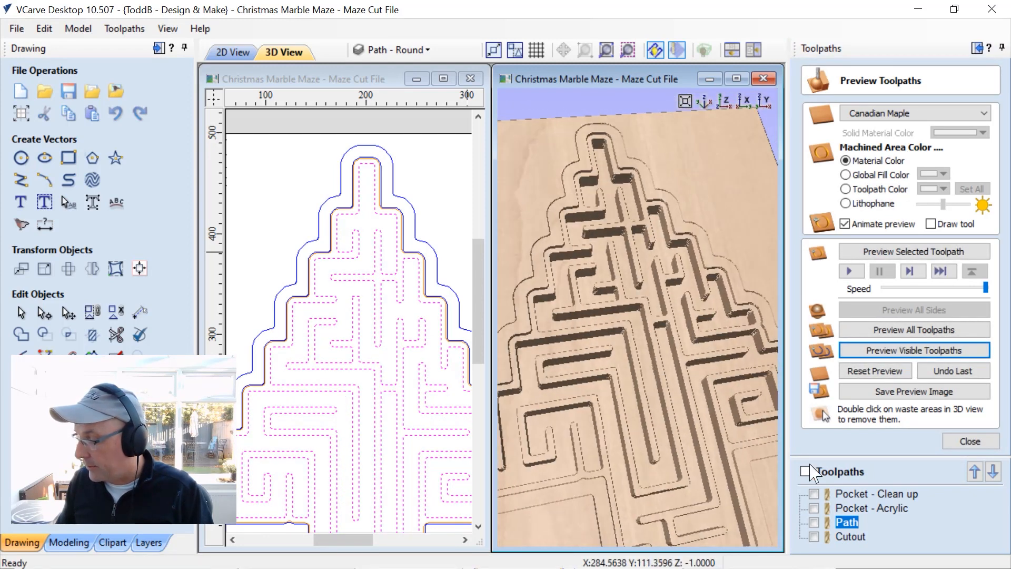
- Open the Cutout profile toolpath, review its depth and tab settings, and recalculate it, accepting the cut through the material
{"action": "double_click", "coordinate": [856, 539]}
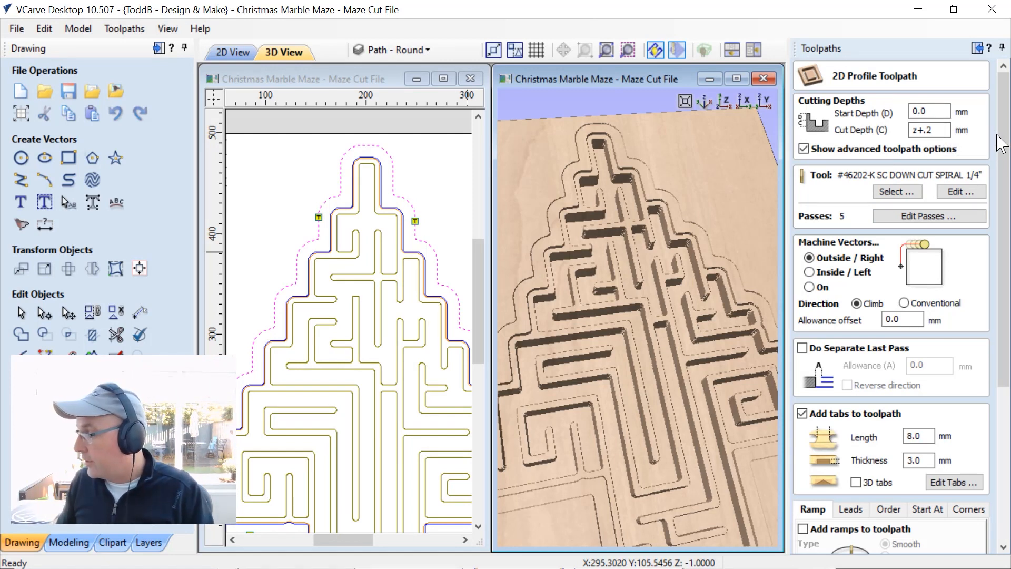
{"action": "scroll", "coordinate": [1004, 150], "scroll_direction": "down", "scroll_amount": 3}
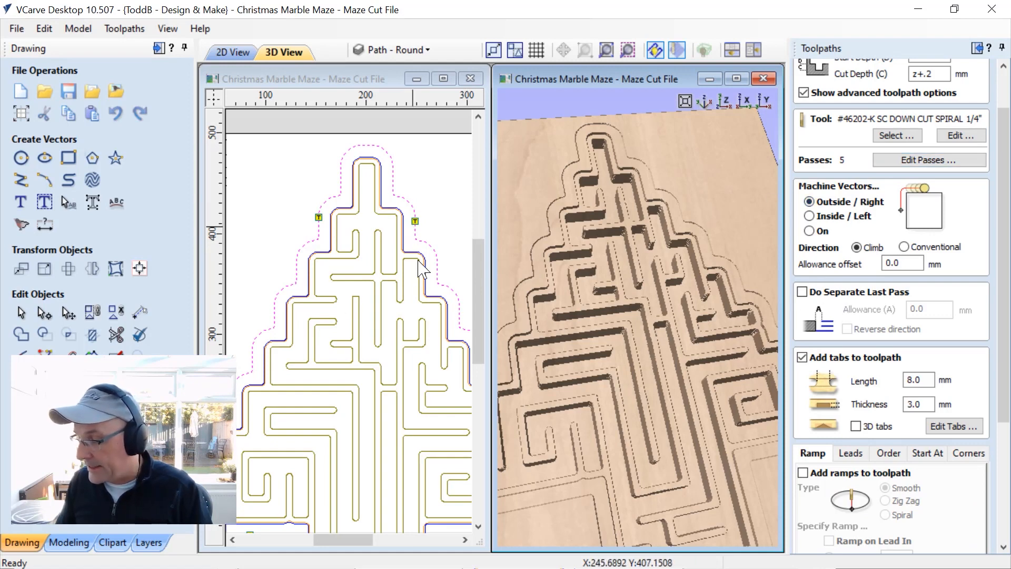
{"action": "scroll", "coordinate": [427, 295], "scroll_direction": "down", "scroll_amount": 3}
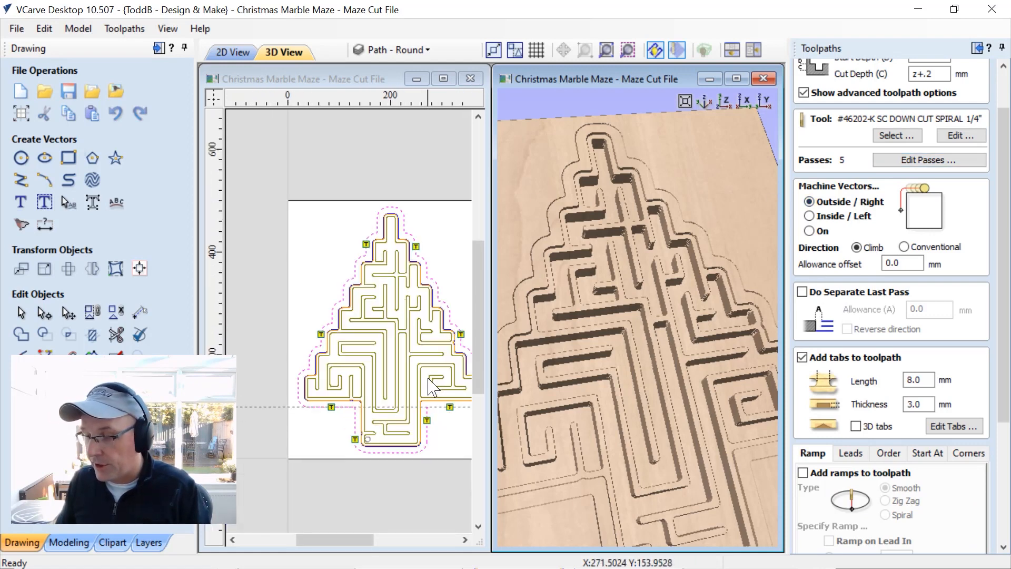
{"action": "scroll", "coordinate": [433, 384], "scroll_direction": "up", "scroll_amount": 1}
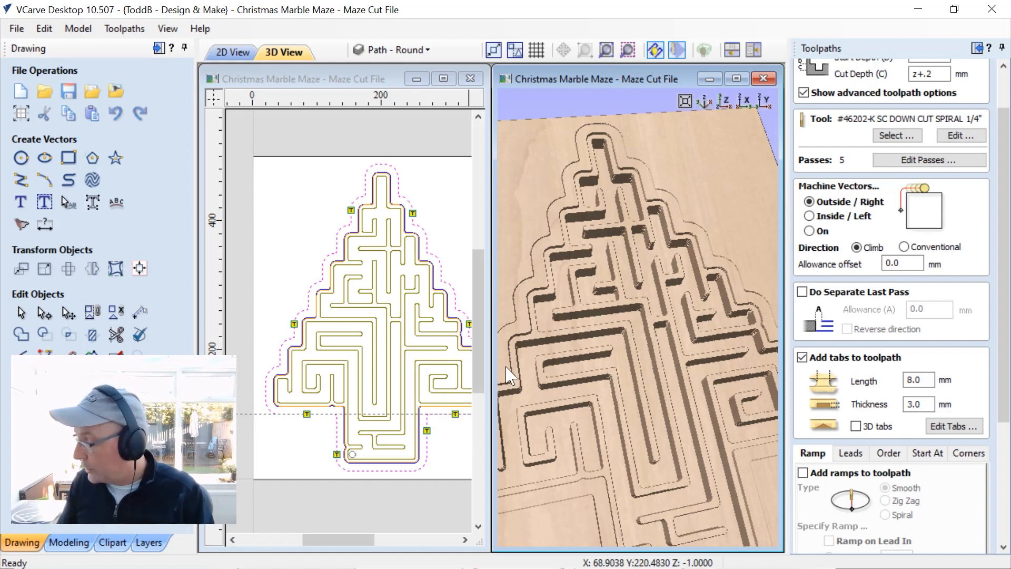
{"action": "scroll", "coordinate": [959, 447], "scroll_direction": "down", "scroll_amount": 3}
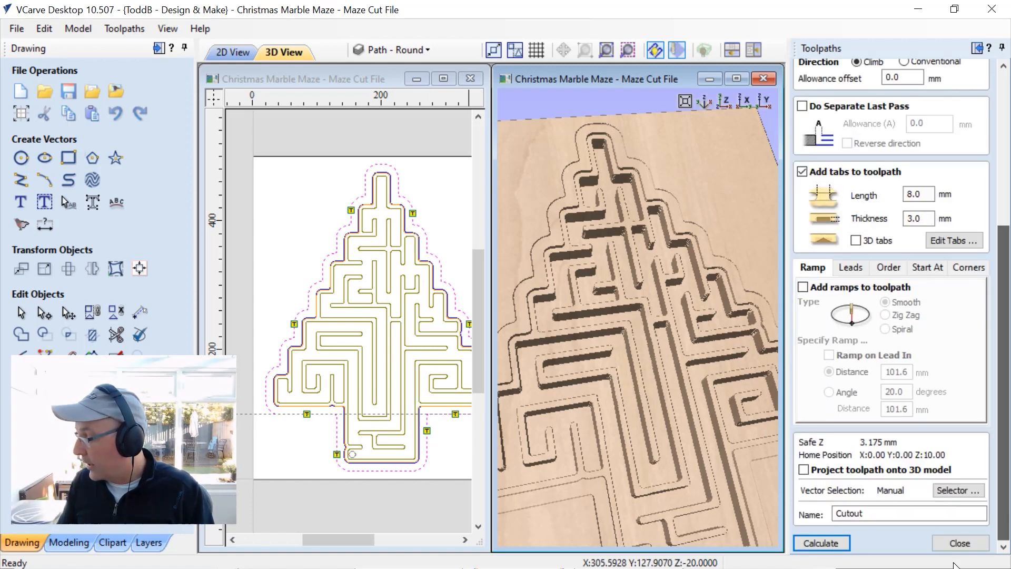
{"action": "left_click", "coordinate": [814, 543]}
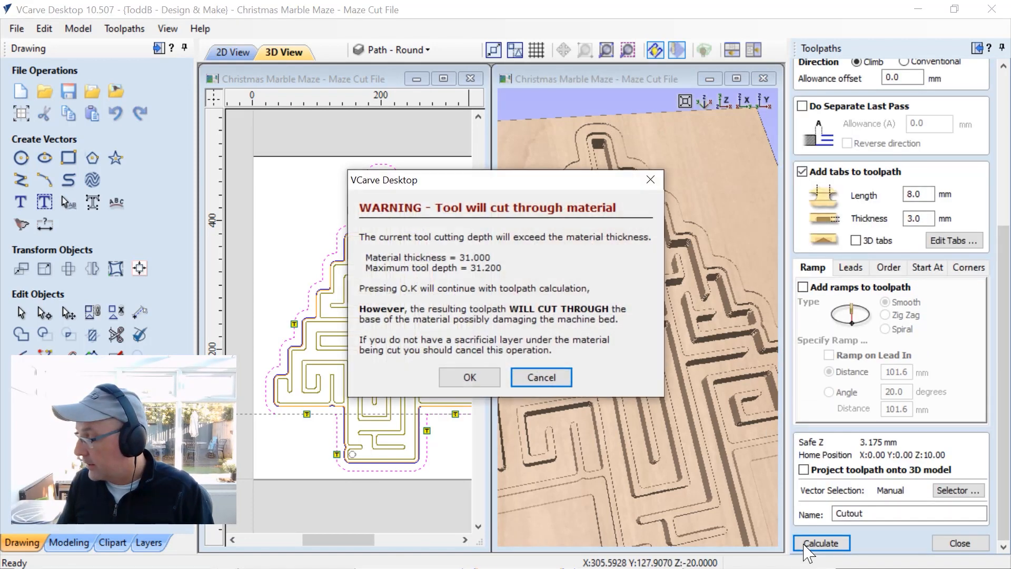
{"action": "left_click", "coordinate": [470, 378]}
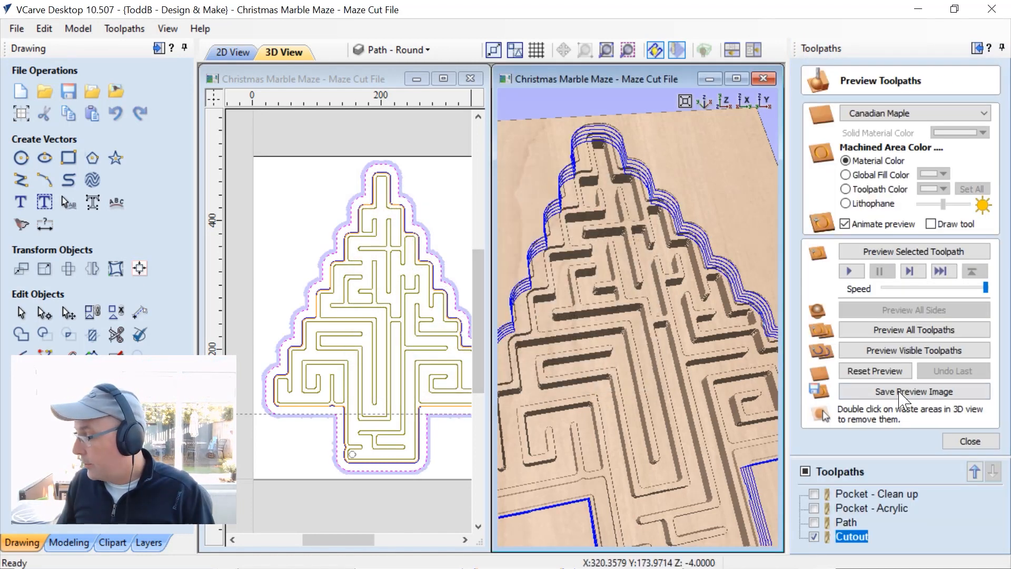
- Simulate the visible Cutout toolpath on the material and inspect the whole maze in a maximized 3D view
{"action": "left_click", "coordinate": [901, 352]}
{"action": "left_click_drag", "start_coordinate": [677, 334], "coordinate": [666, 368]}
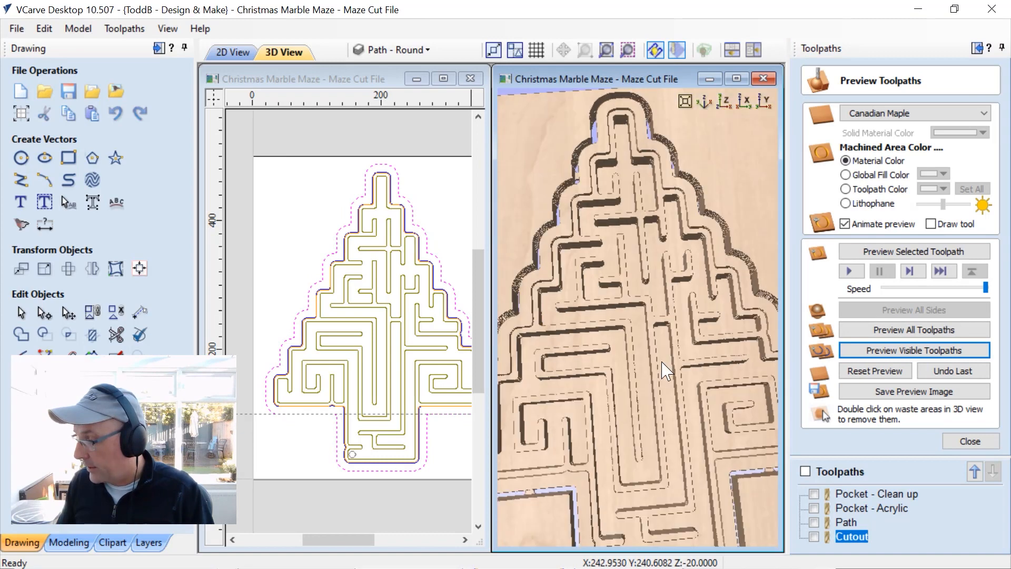
{"action": "left_click", "coordinate": [736, 79]}
{"action": "left_click_drag", "start_coordinate": [629, 409], "coordinate": [562, 343]}
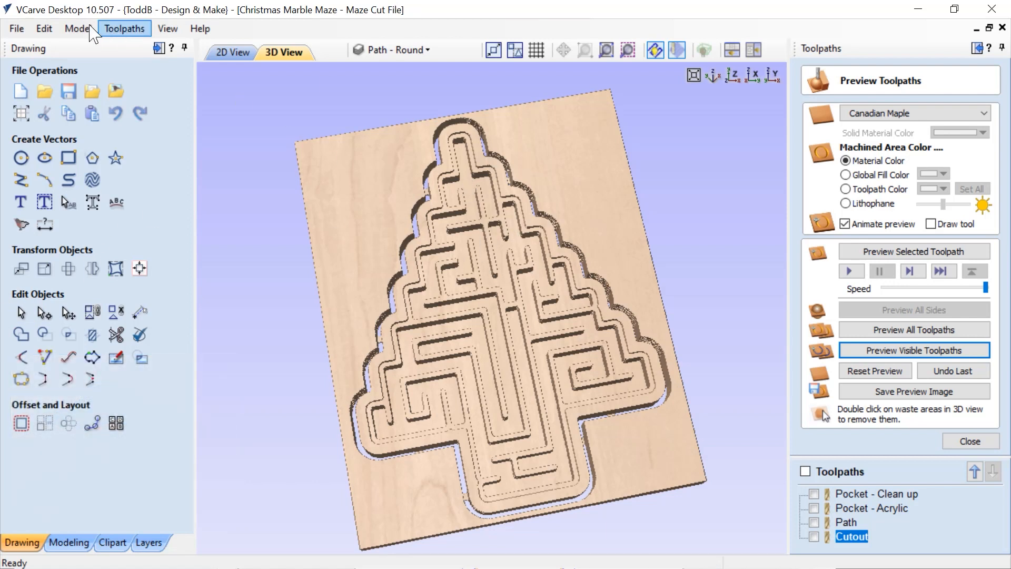
- Open Christmas Marble Maze - Acrylic Cut File.crv without saving the changes to the maze cut file
{"action": "left_click", "coordinate": [23, 30]}
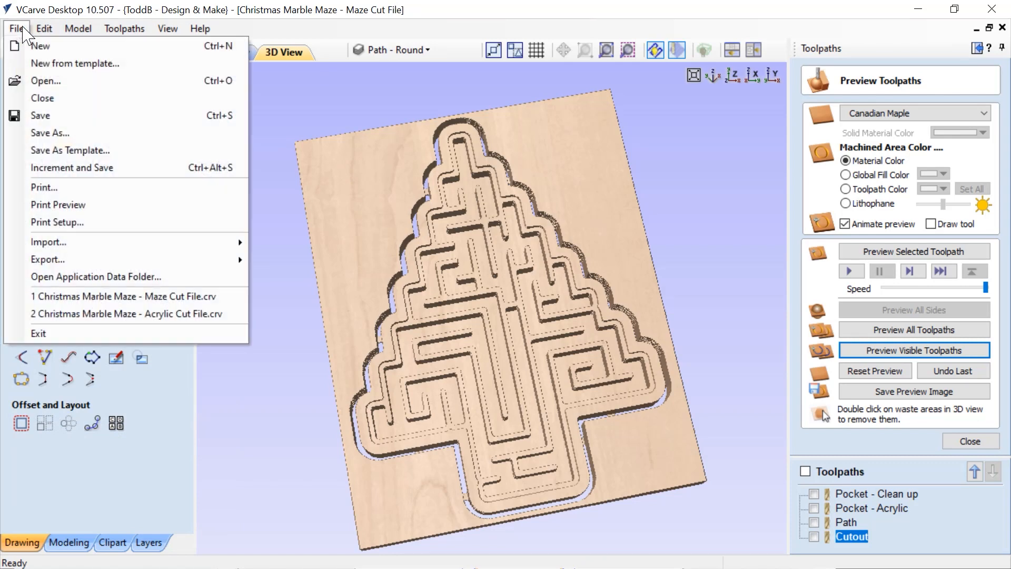
{"action": "left_click", "coordinate": [46, 81]}
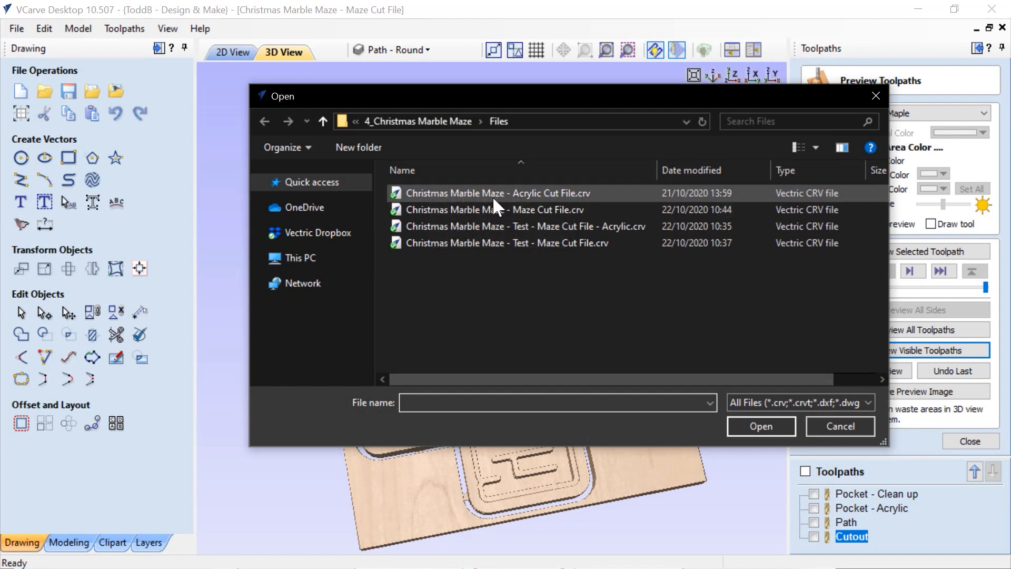
{"action": "left_click", "coordinate": [533, 192]}
{"action": "left_click", "coordinate": [761, 425]}
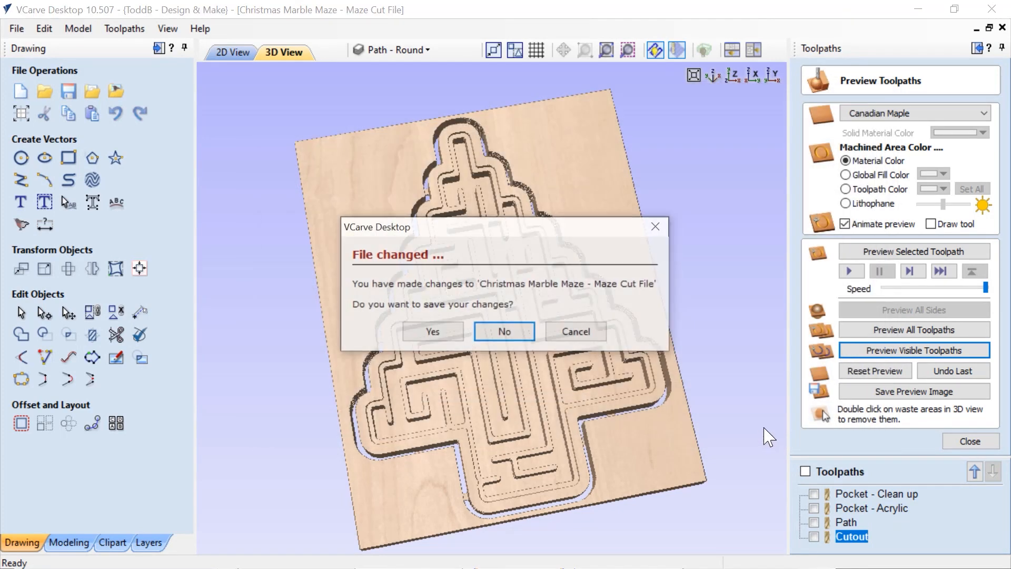
{"action": "left_click", "coordinate": [496, 335]}
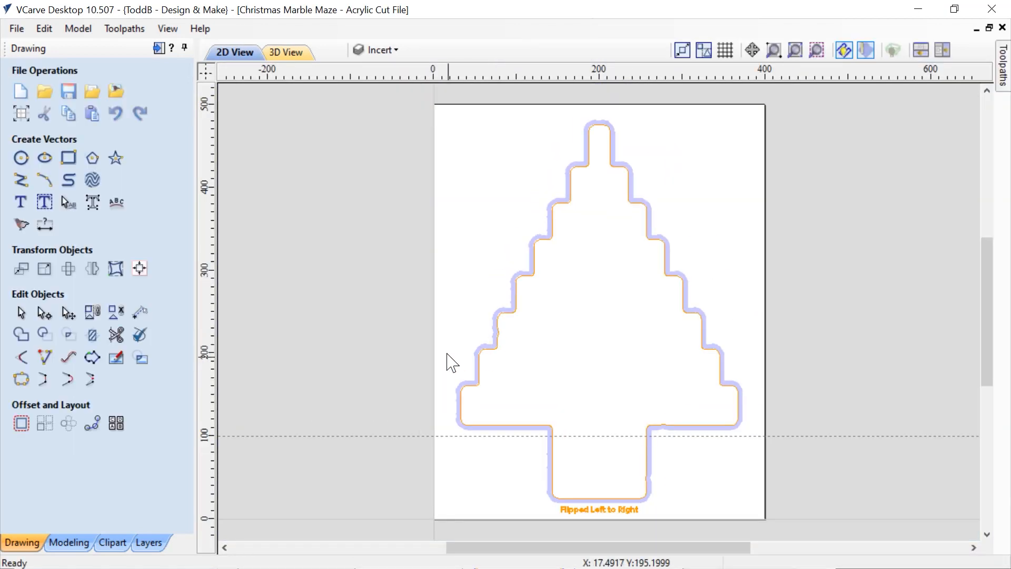
- Review the acrylic file's job size, thickness, Z zero and XY datum settings, and accept the job setup
{"action": "left_click", "coordinate": [26, 119]}
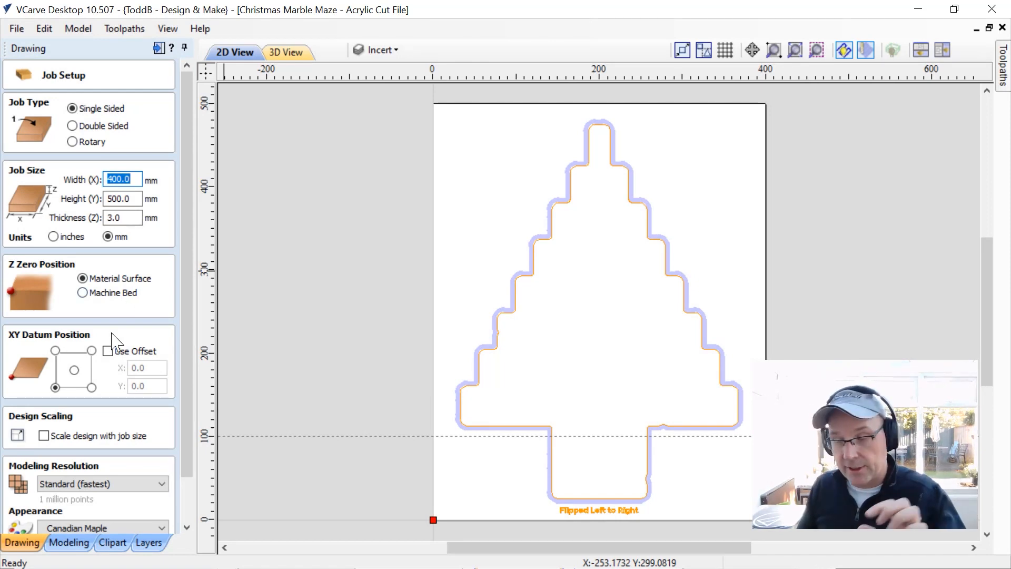
{"action": "scroll", "coordinate": [187, 453], "scroll_direction": "down", "scroll_amount": 2}
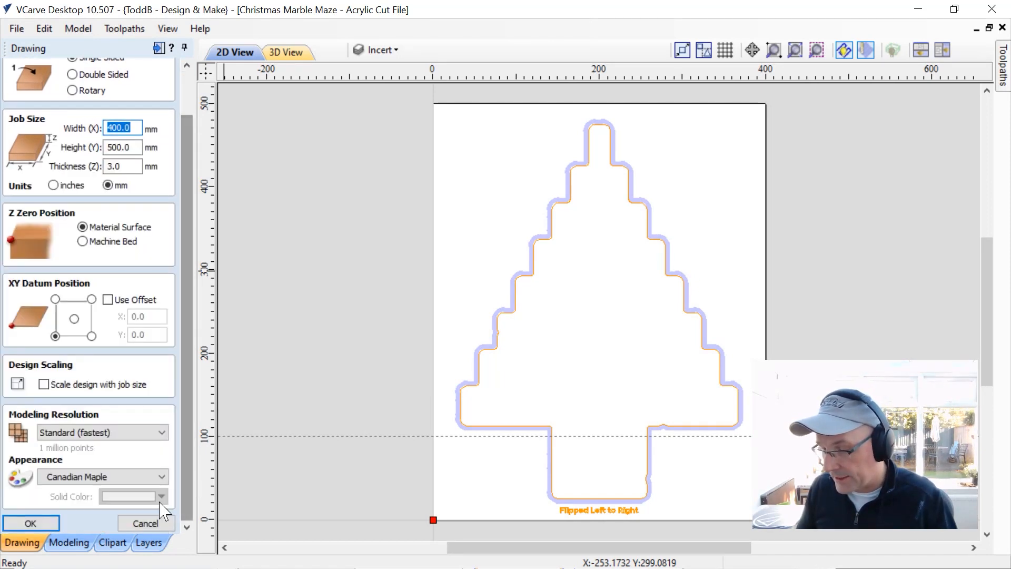
{"action": "left_click", "coordinate": [31, 523]}
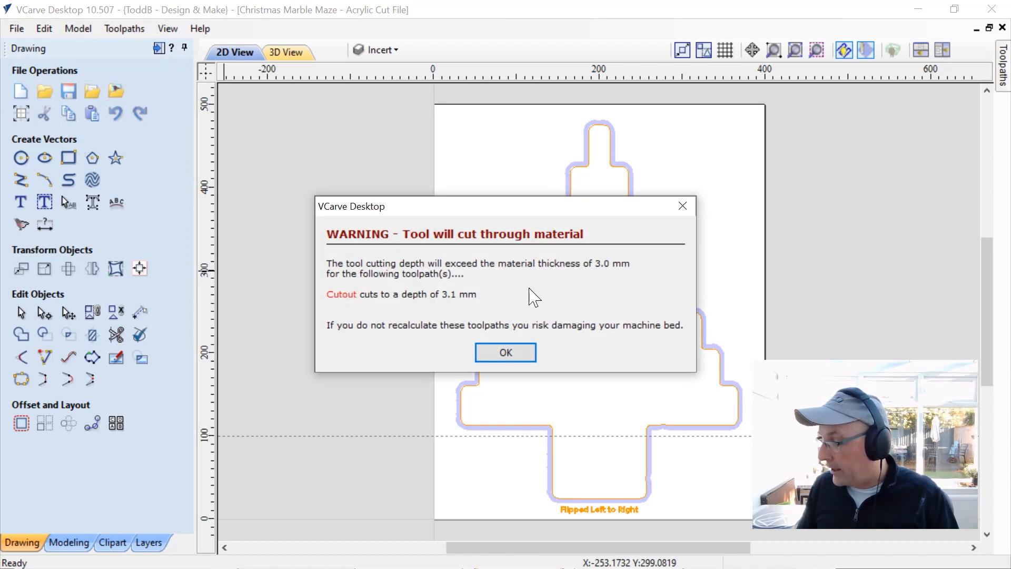
{"action": "left_click", "coordinate": [514, 354]}
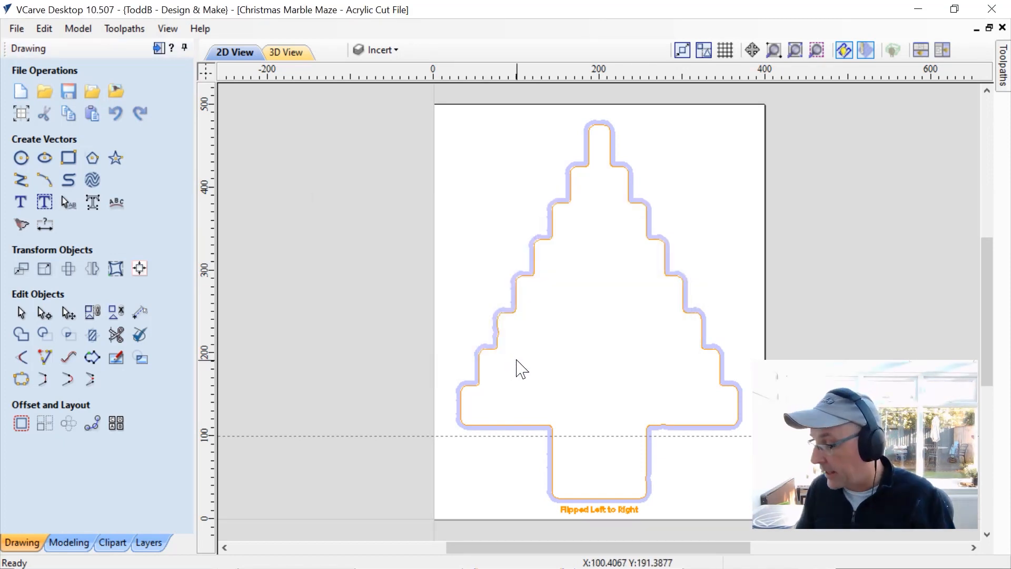
- Examine the flipped tree outline, open its Cutout profile toolpath, and check the acrylic end mill's cutting parameters, feeds and speeds
{"action": "scroll", "coordinate": [597, 523], "scroll_direction": "up", "scroll_amount": 1}
{"action": "scroll", "coordinate": [594, 515], "scroll_direction": "up", "scroll_amount": 1}
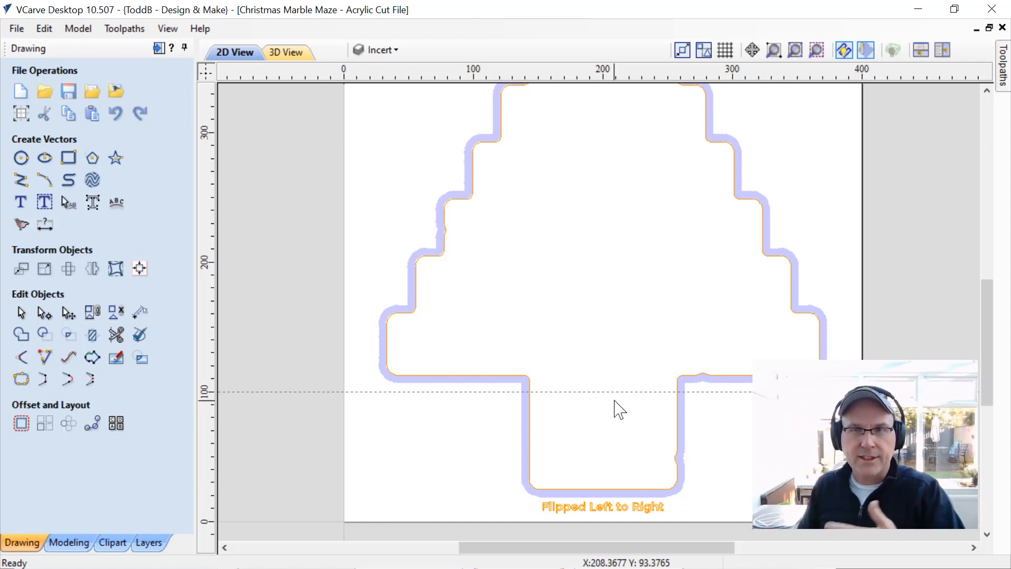
{"action": "scroll", "coordinate": [611, 397], "scroll_direction": "down", "scroll_amount": 3}
{"action": "left_click", "coordinate": [1003, 74]}
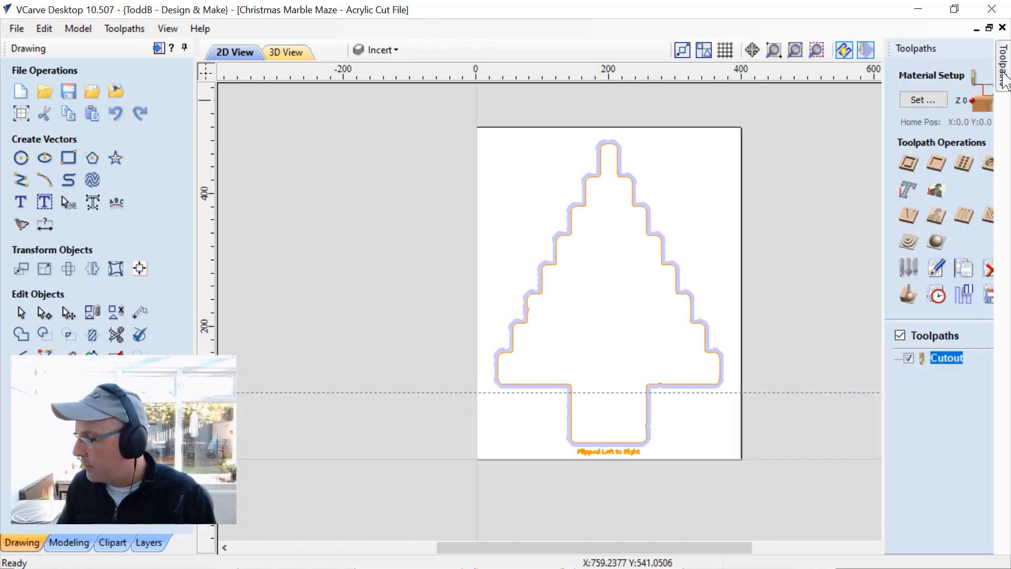
{"action": "left_click", "coordinate": [990, 48]}
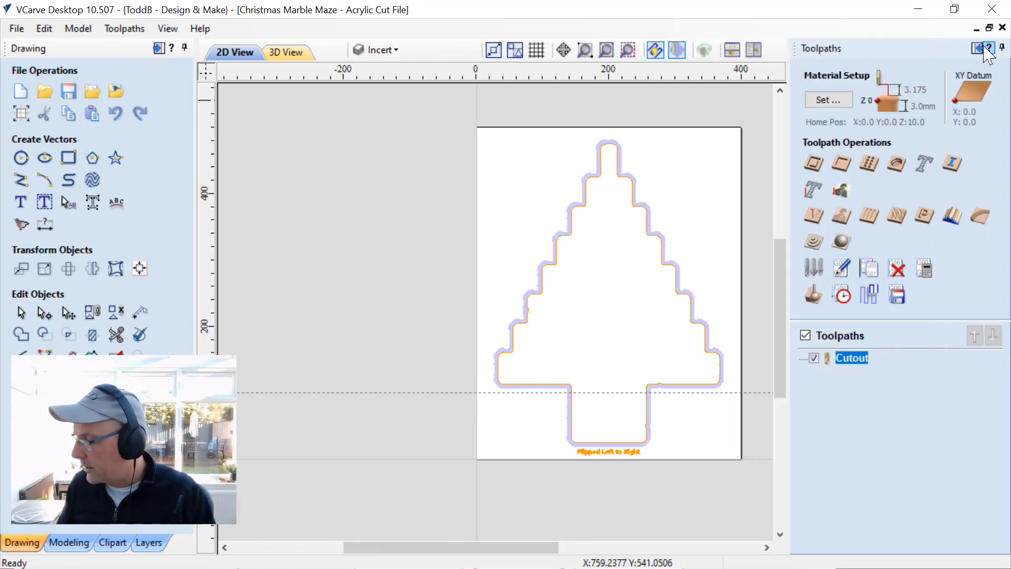
{"action": "double_click", "coordinate": [852, 358]}
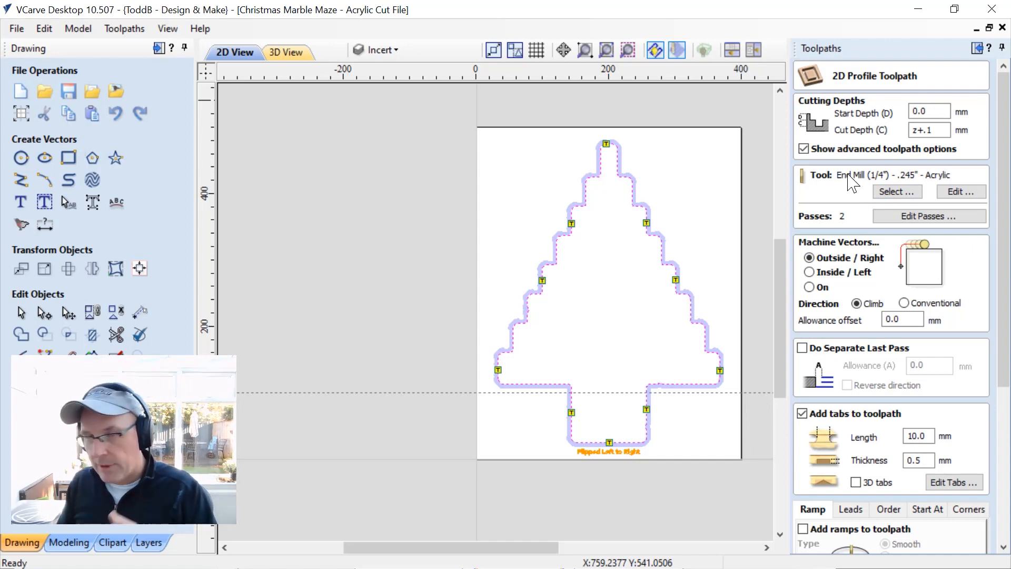
{"action": "left_click", "coordinate": [962, 191]}
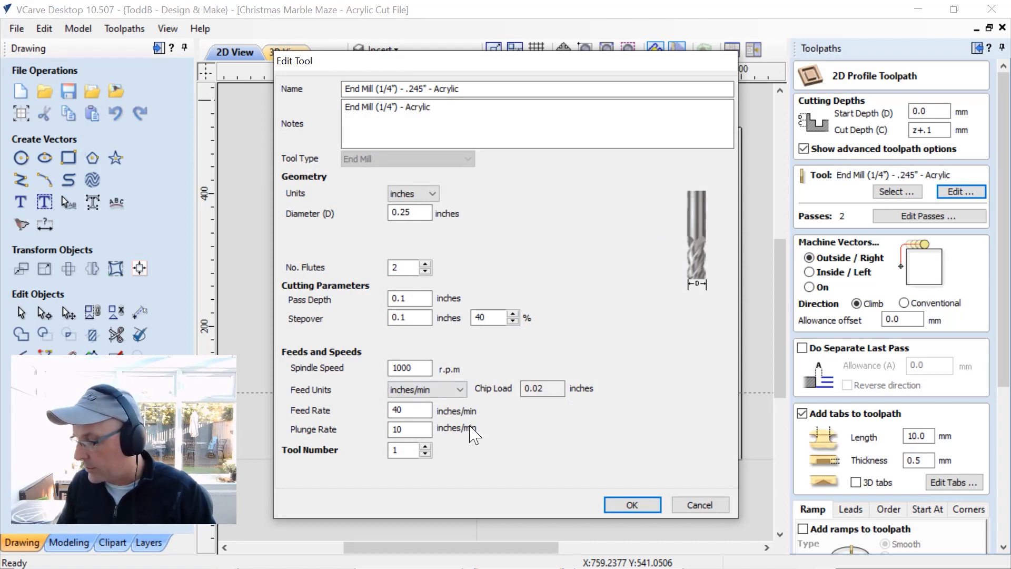
{"action": "left_click", "coordinate": [632, 505]}
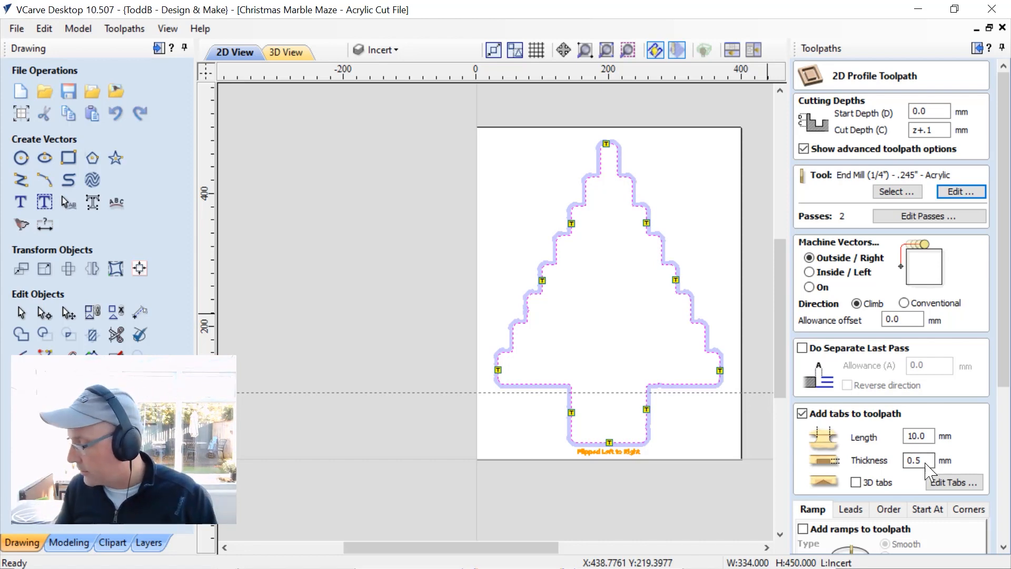
- Recalculate the acrylic Cutout toolpath, accepting the cut through the material, and simulate it in the 3D view
{"action": "left_click_drag", "start_coordinate": [1006, 377], "coordinate": [988, 565]}
{"action": "left_click", "coordinate": [820, 543]}
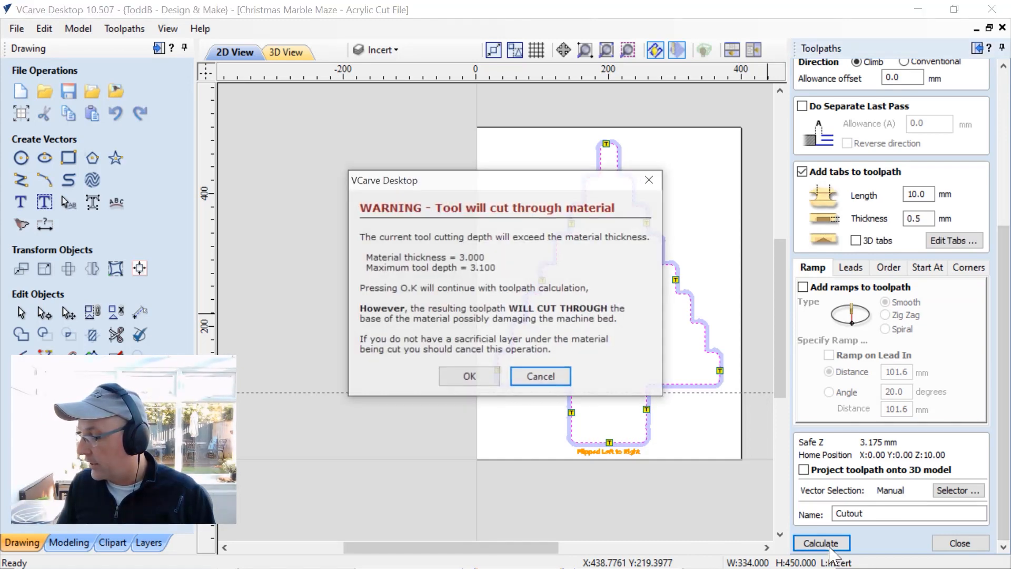
{"action": "left_click", "coordinate": [466, 377]}
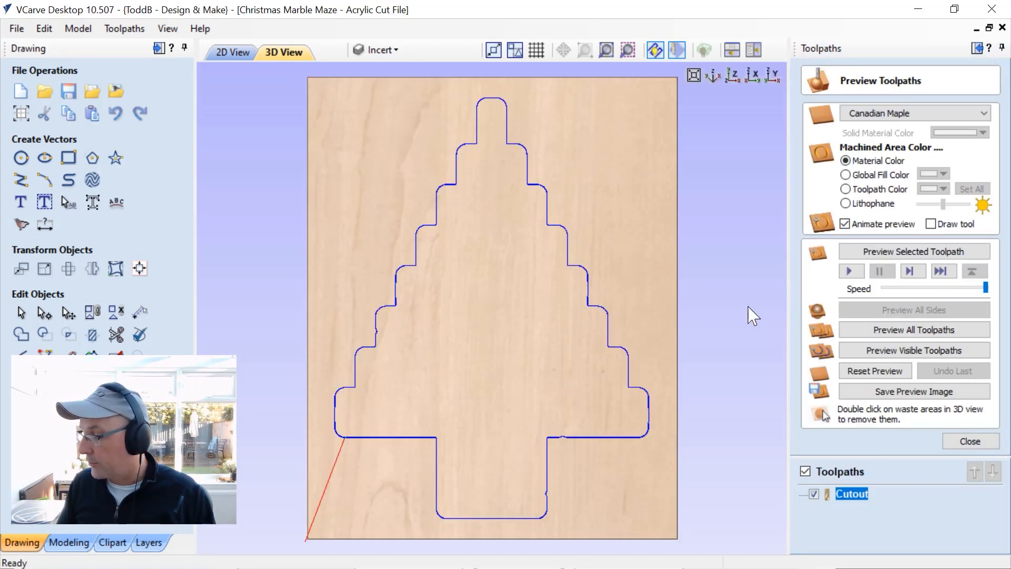
{"action": "left_click", "coordinate": [890, 350]}
{"action": "left_click_drag", "start_coordinate": [447, 467], "coordinate": [530, 352]}
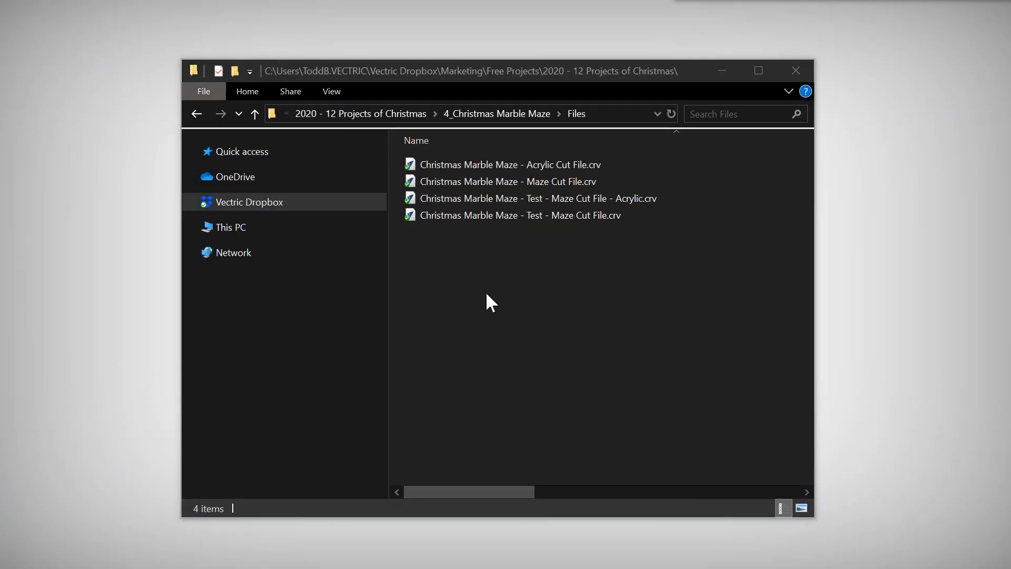
- Locate the two Christmas Marble Maze test cut files, acrylic and maze, in the project's Files folder in File Explorer
{"action": "left_click", "coordinate": [491, 199]}
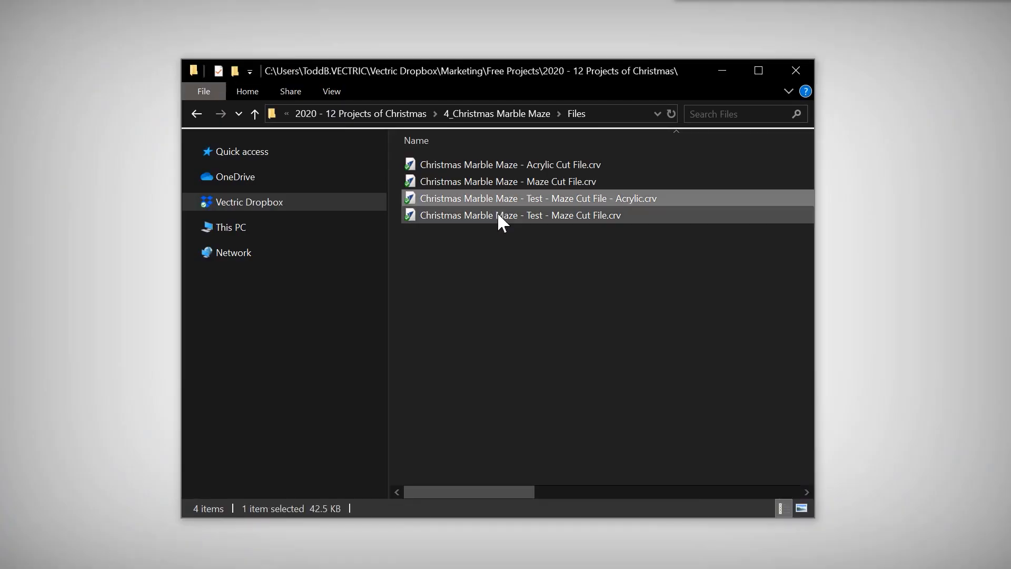
{"action": "left_click", "coordinate": [497, 213]}
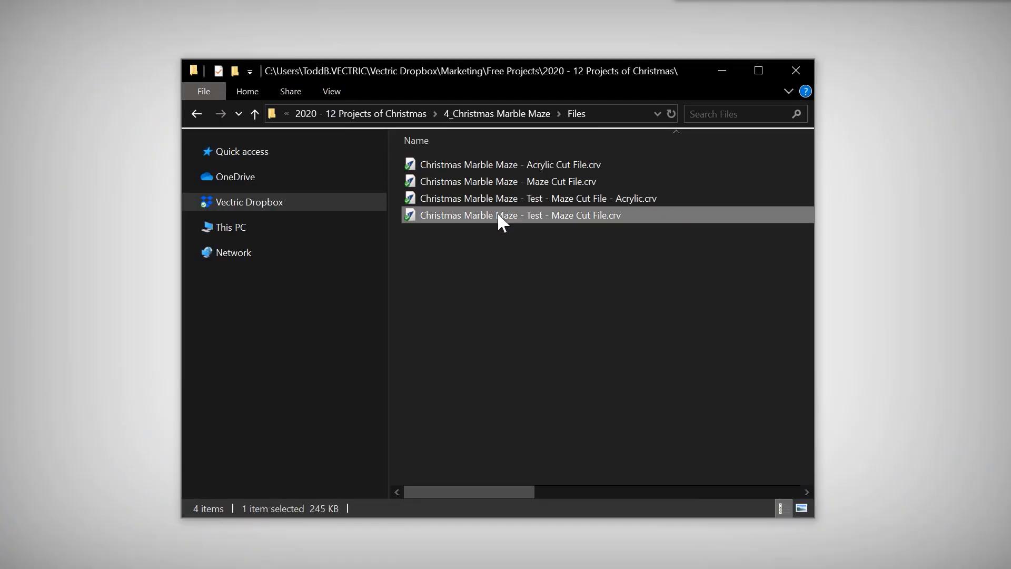
{"action": "left_click", "coordinate": [506, 267]}
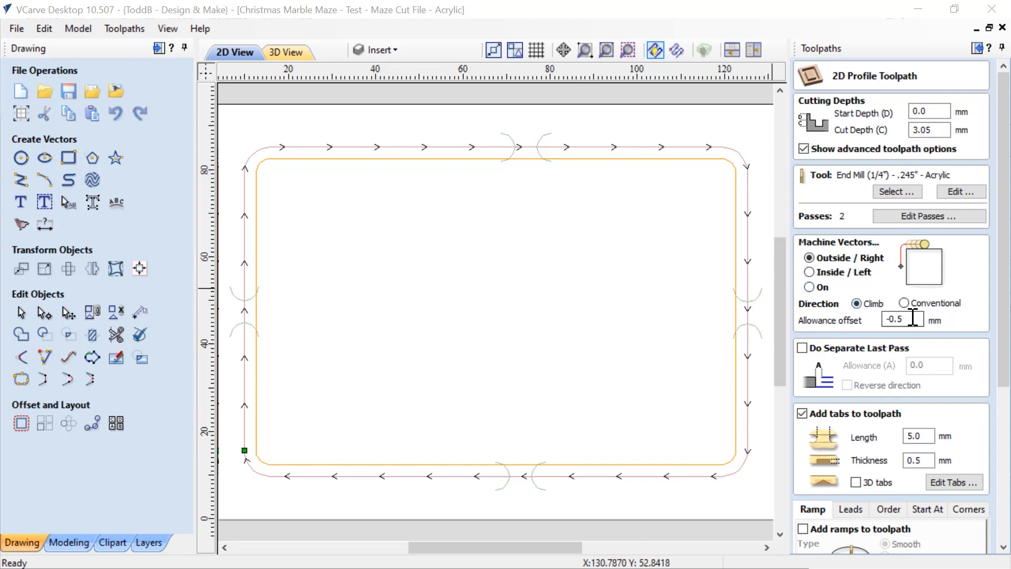
- In VCarve Desktop, select the allowance offset value of the acrylic test file's 2D profile toolpath
{"action": "left_click_drag", "start_coordinate": [912, 319], "coordinate": [878, 324]}
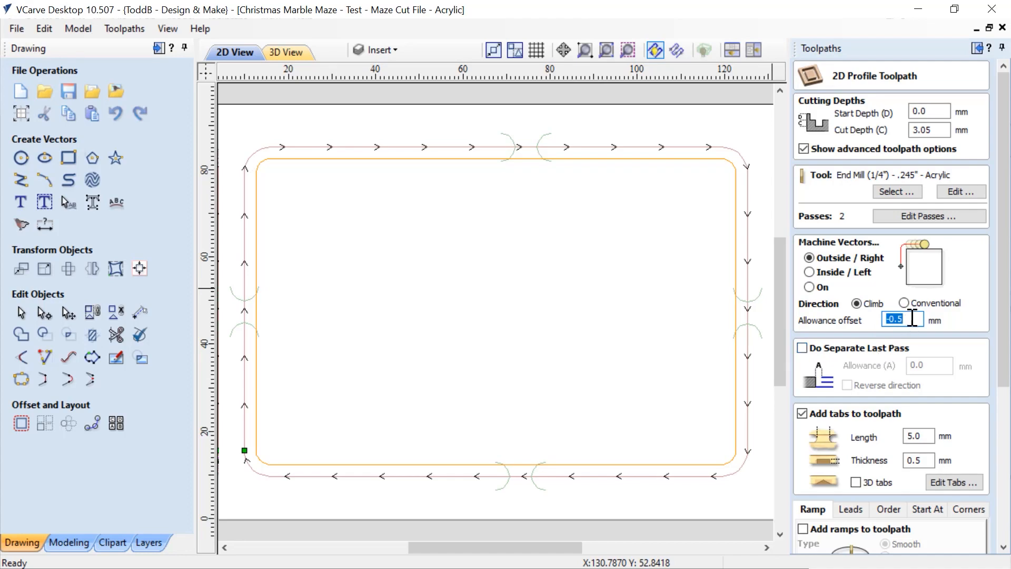